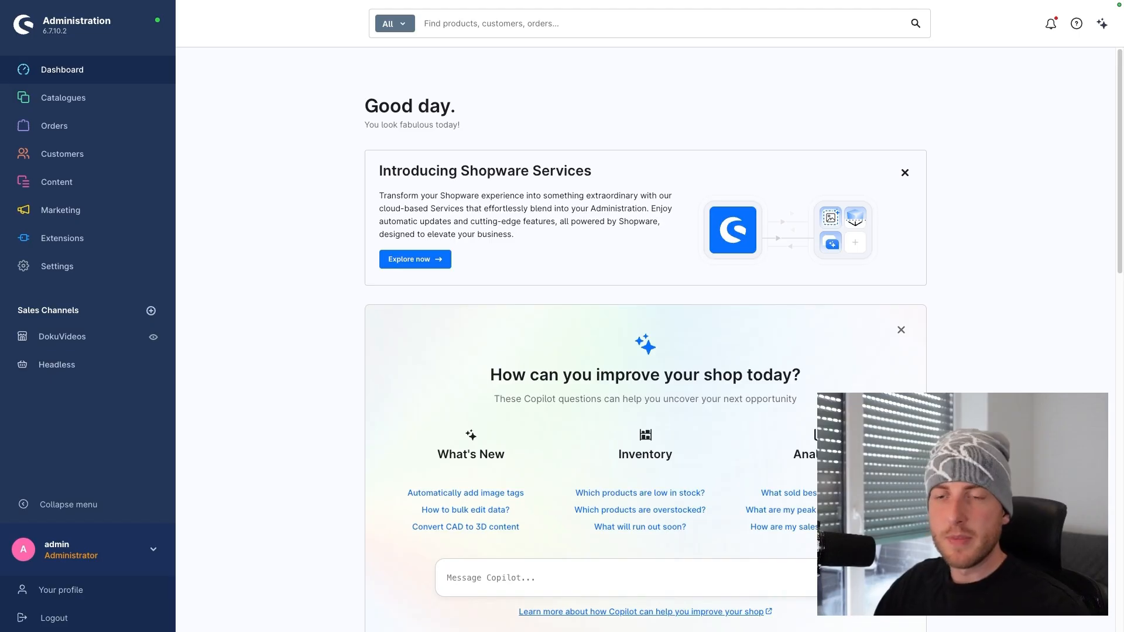
Go to Settings > Email templates and scroll through the order, delivery and payment templates
left_click(44, 269)
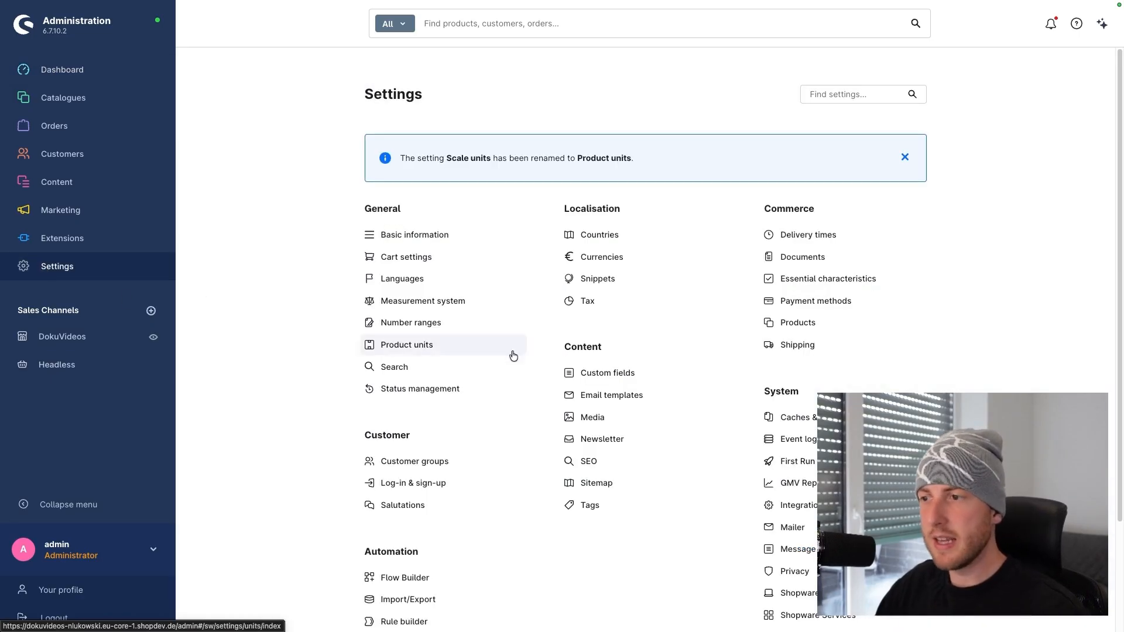
left_click(611, 395)
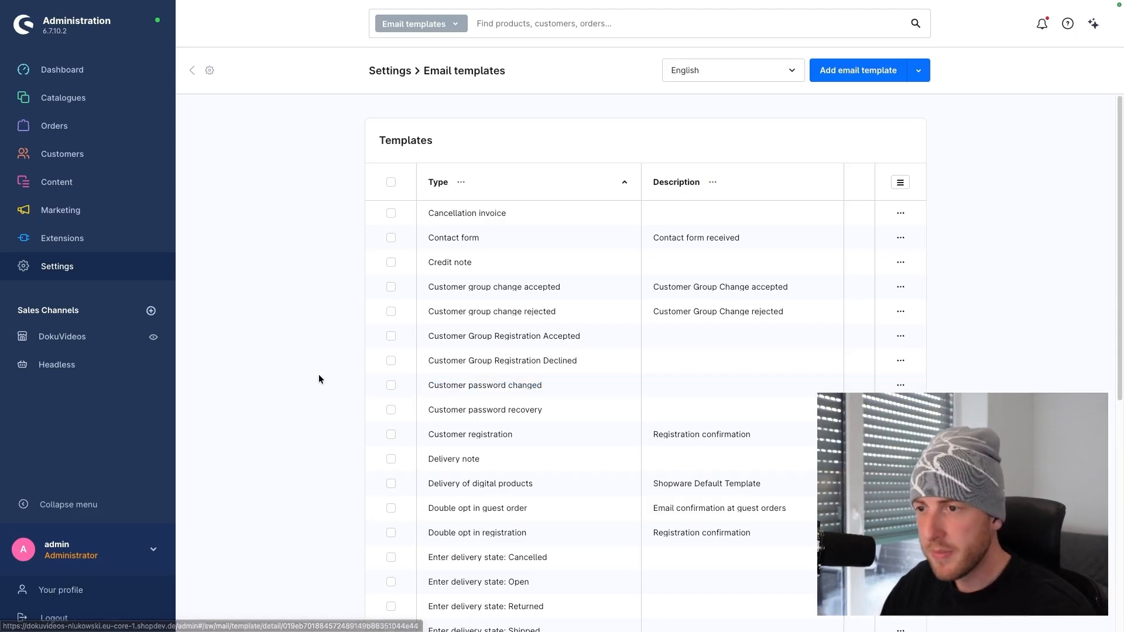
scroll(232, 370, "down", 5)
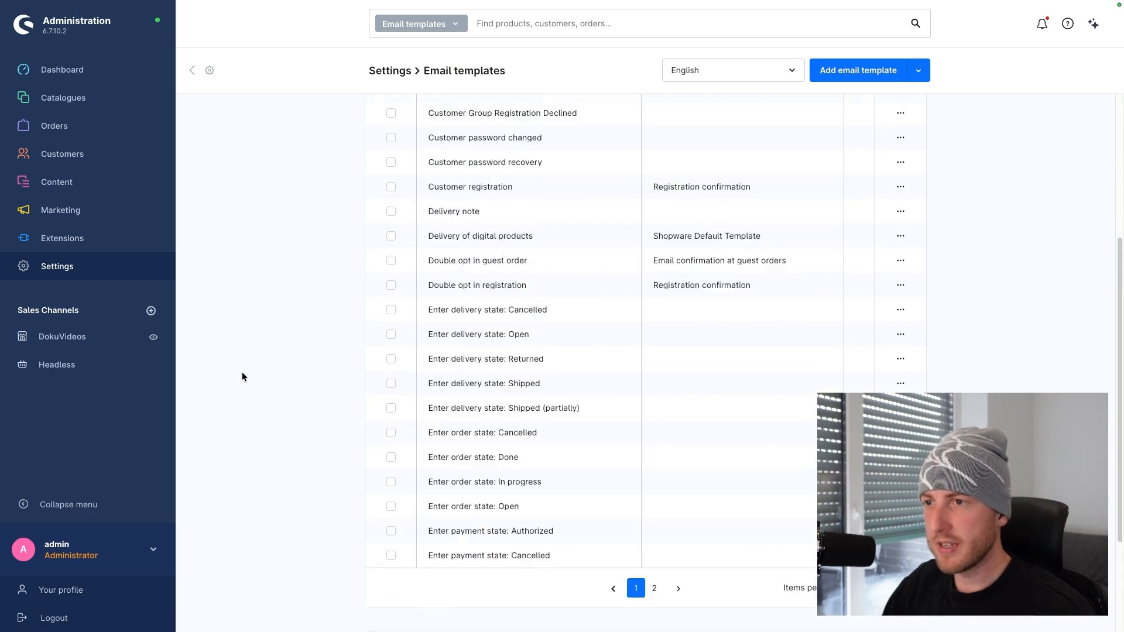
scroll(242, 377, "up", 4)
scroll(242, 377, "up", 1)
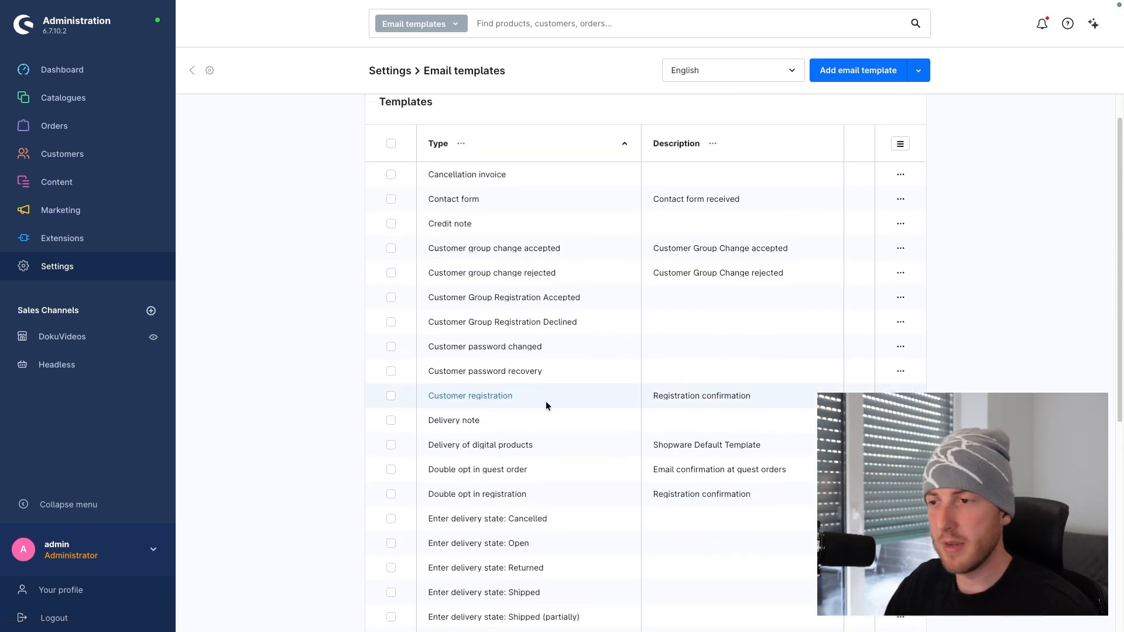
scroll(538, 402, "down", 5)
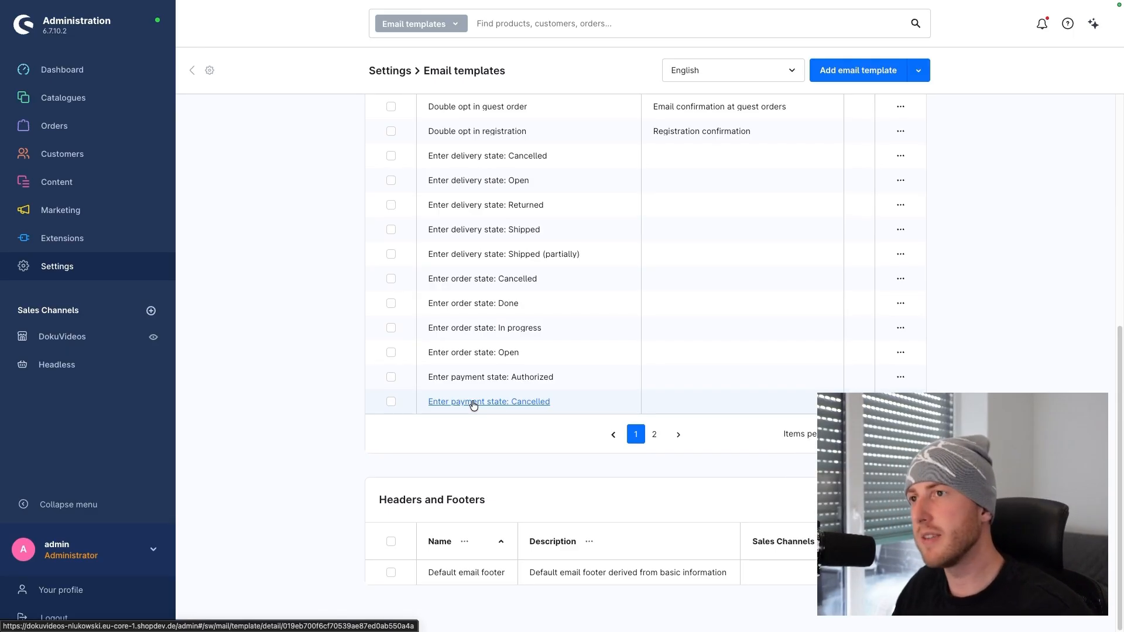
left_click(467, 572)
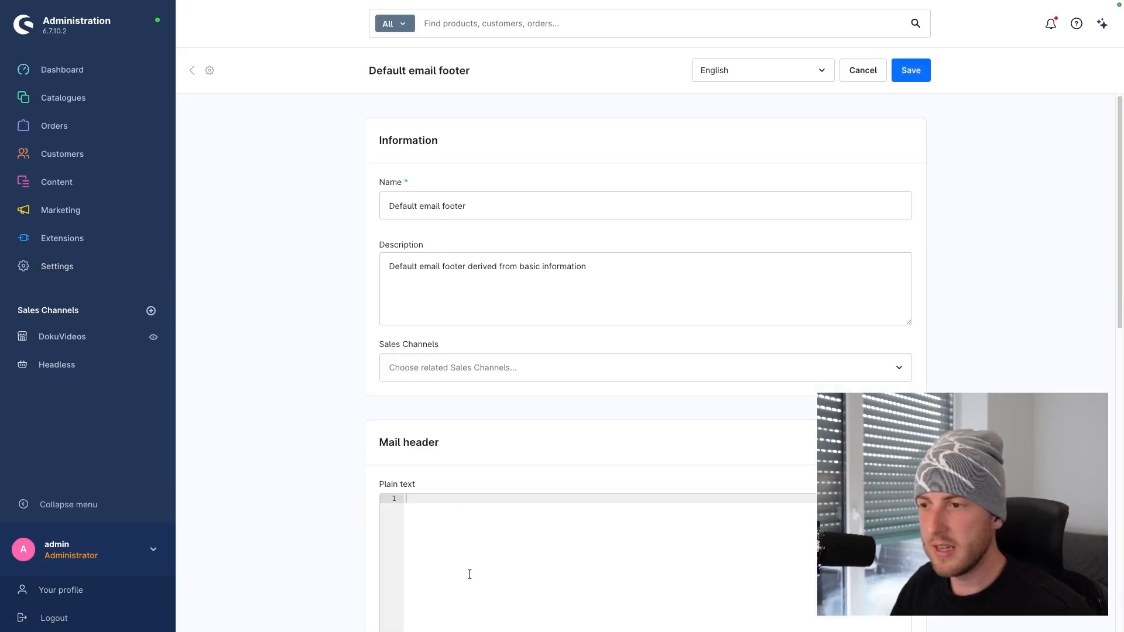
scroll(403, 465, "down", 3)
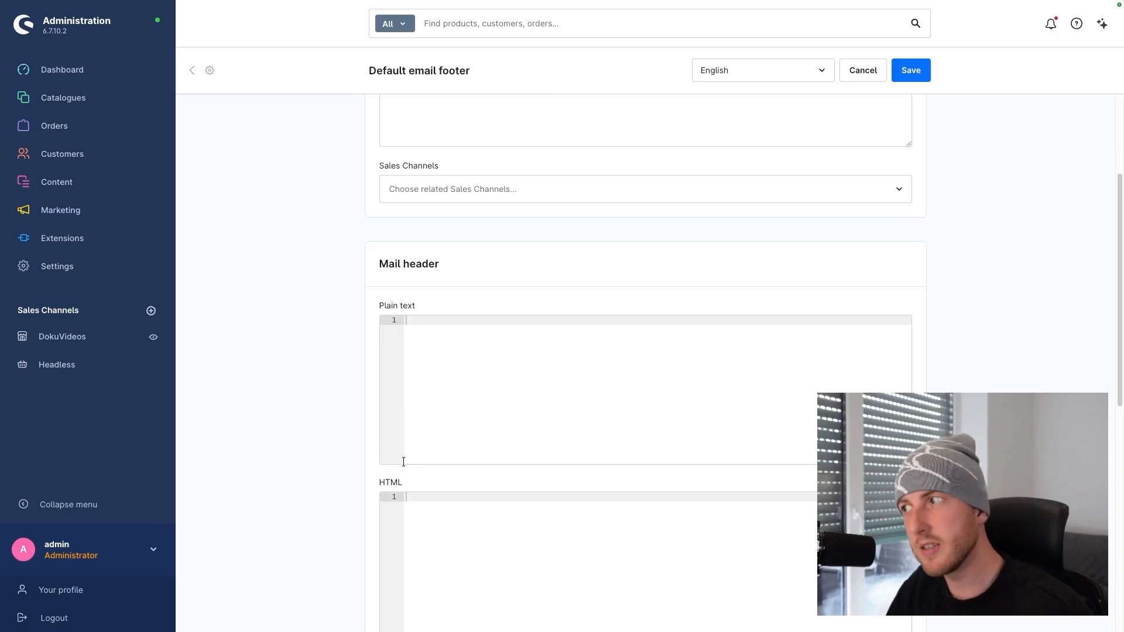
scroll(406, 459, "down", 1)
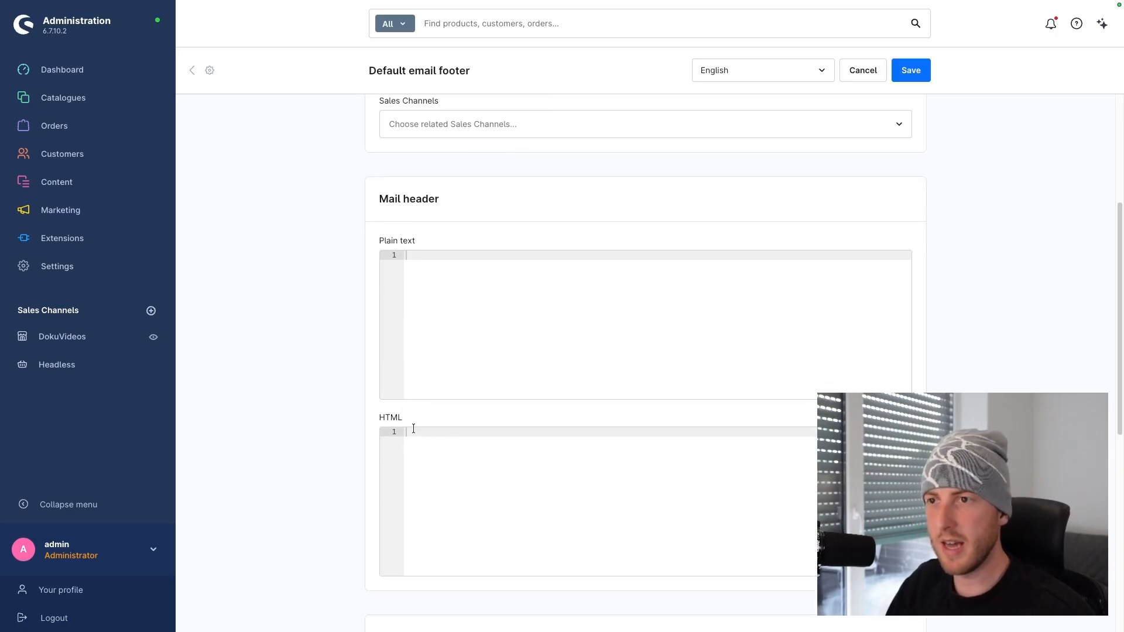
scroll(422, 428, "up", 1)
left_click_drag(378, 332, 411, 330)
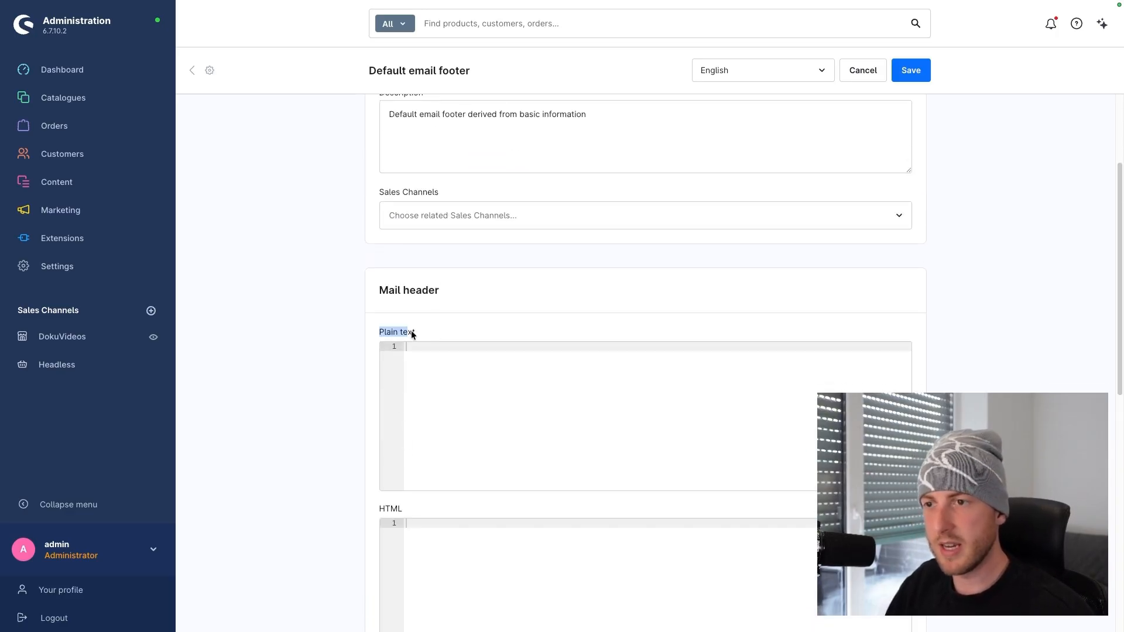
left_click_drag(378, 508, 409, 507)
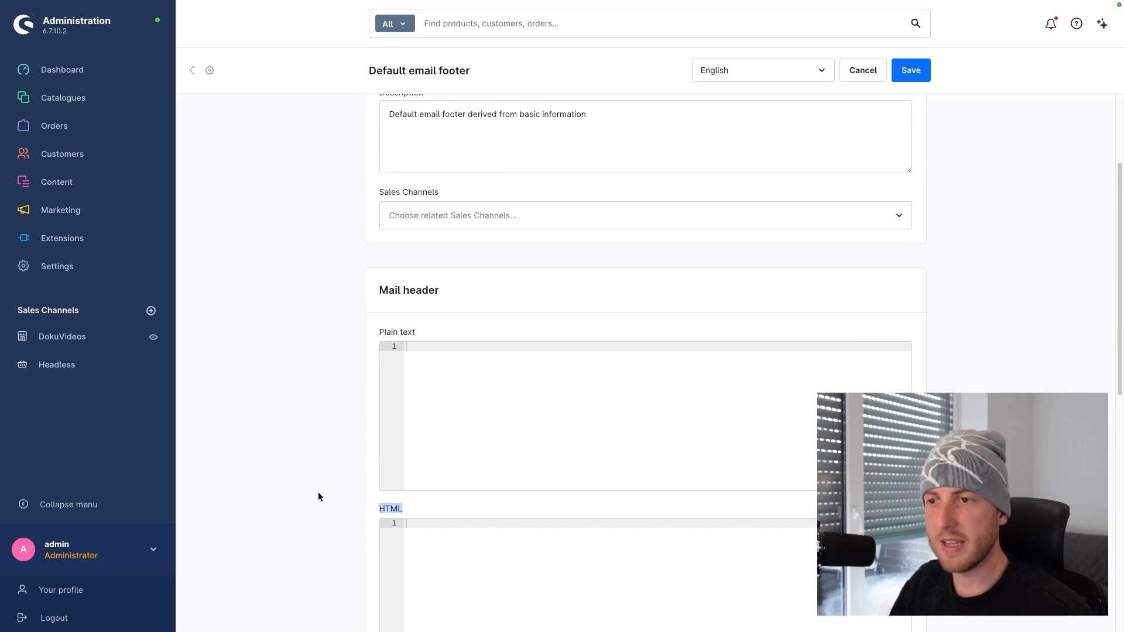
left_click(193, 71)
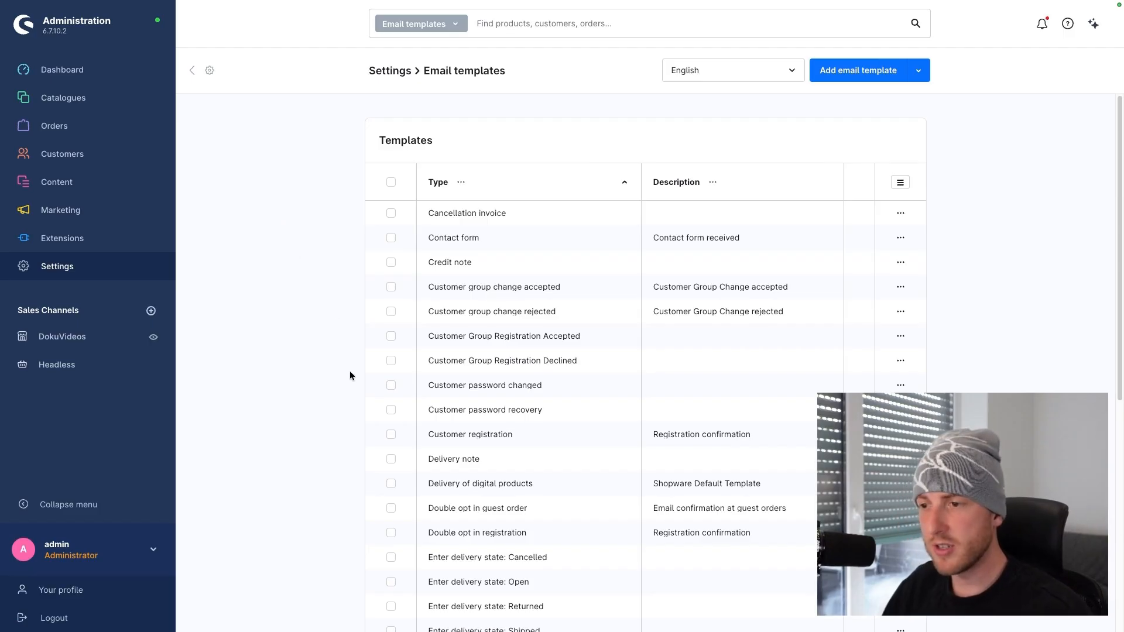
Open the Customer registration template and browse the Type list, keeping Customer registration selected
left_click(468, 434)
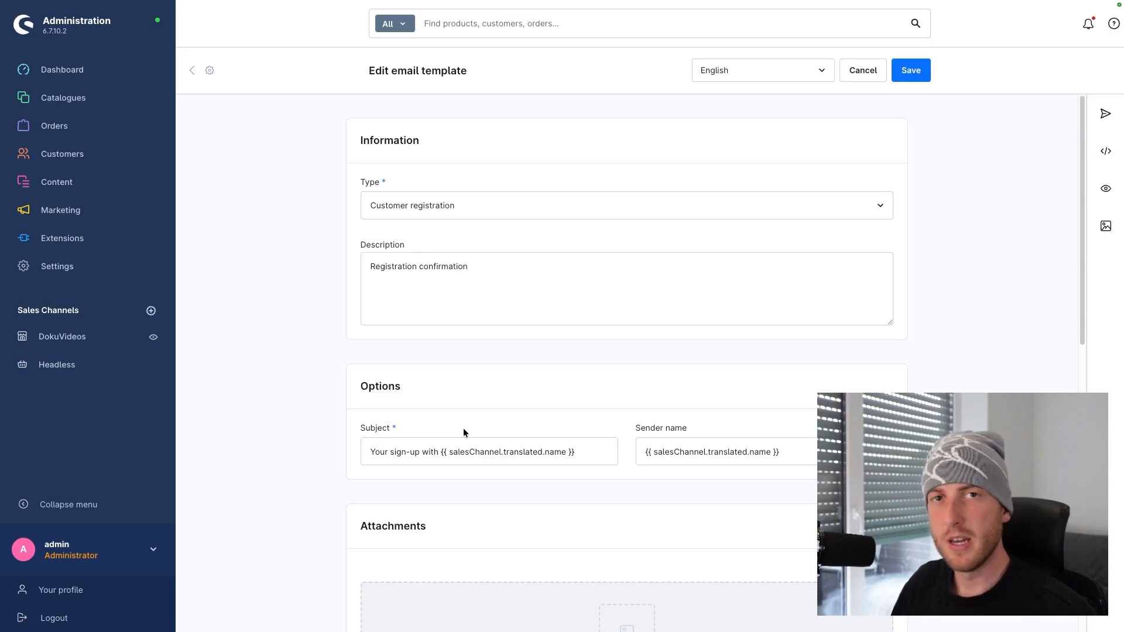
left_click(381, 215)
scroll(406, 266, "down", 3)
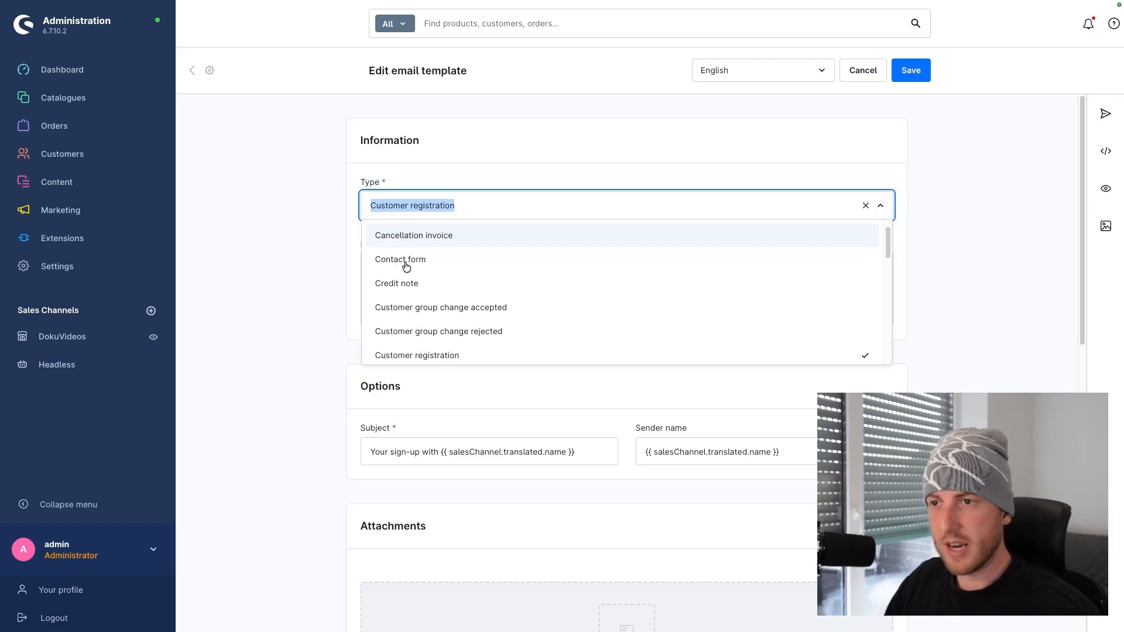
scroll(406, 267, "down", 2)
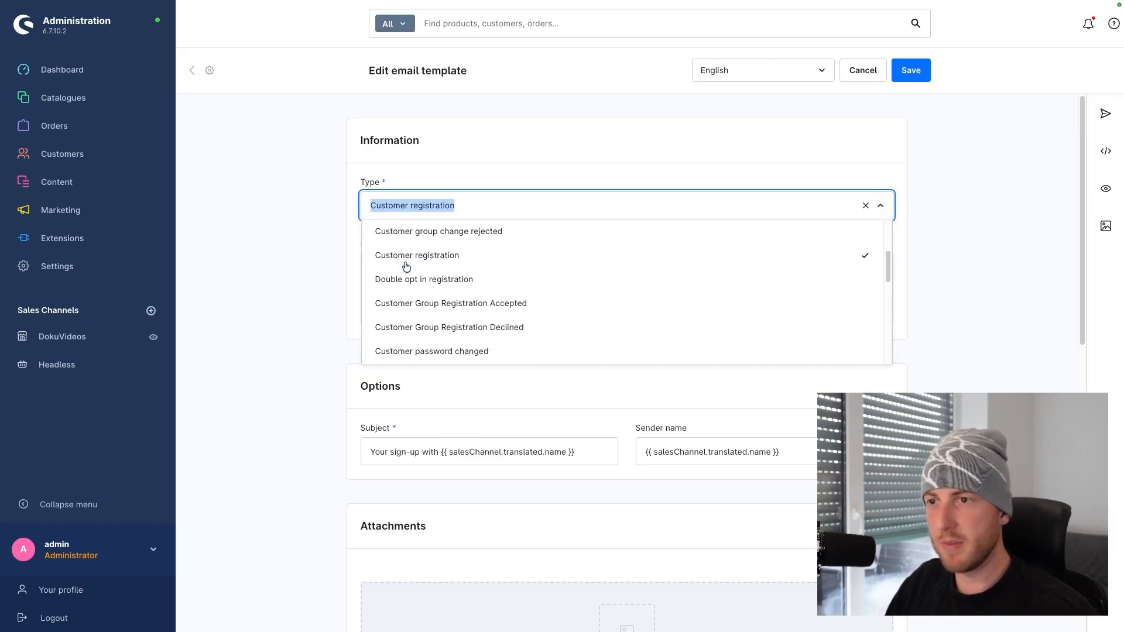
scroll(450, 290, "down", 5)
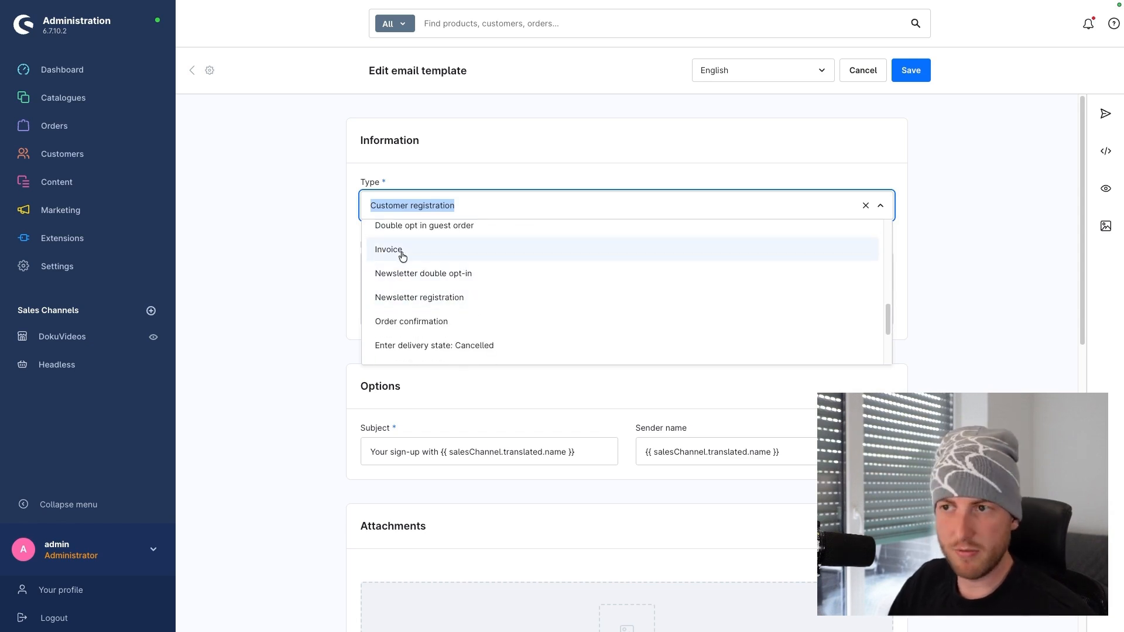
left_click(316, 262)
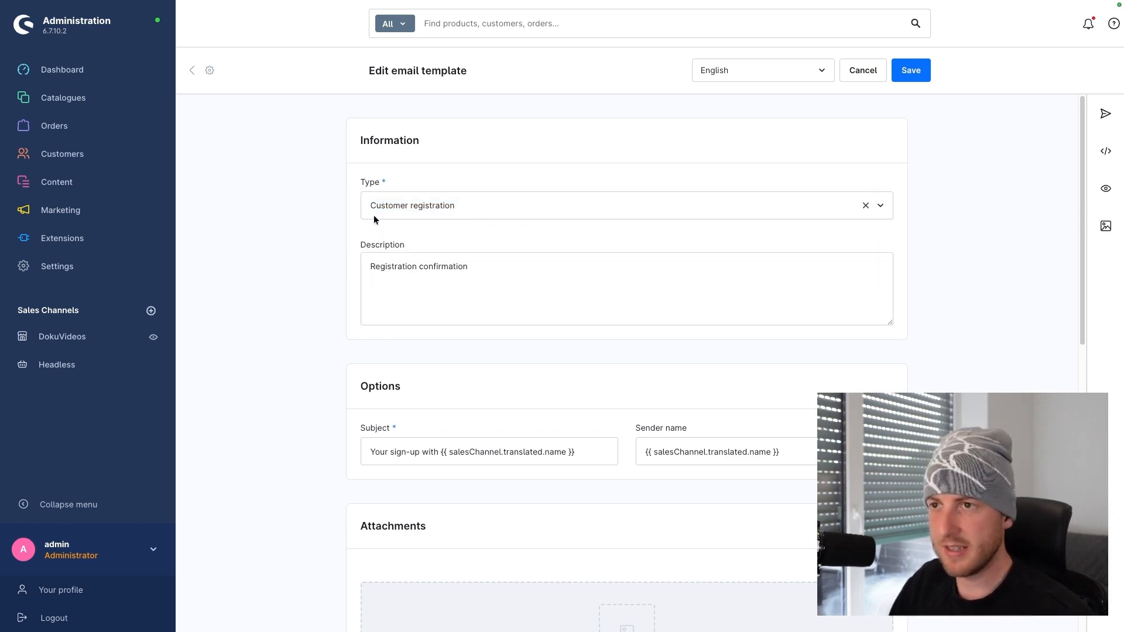
left_click_drag(362, 256, 419, 254)
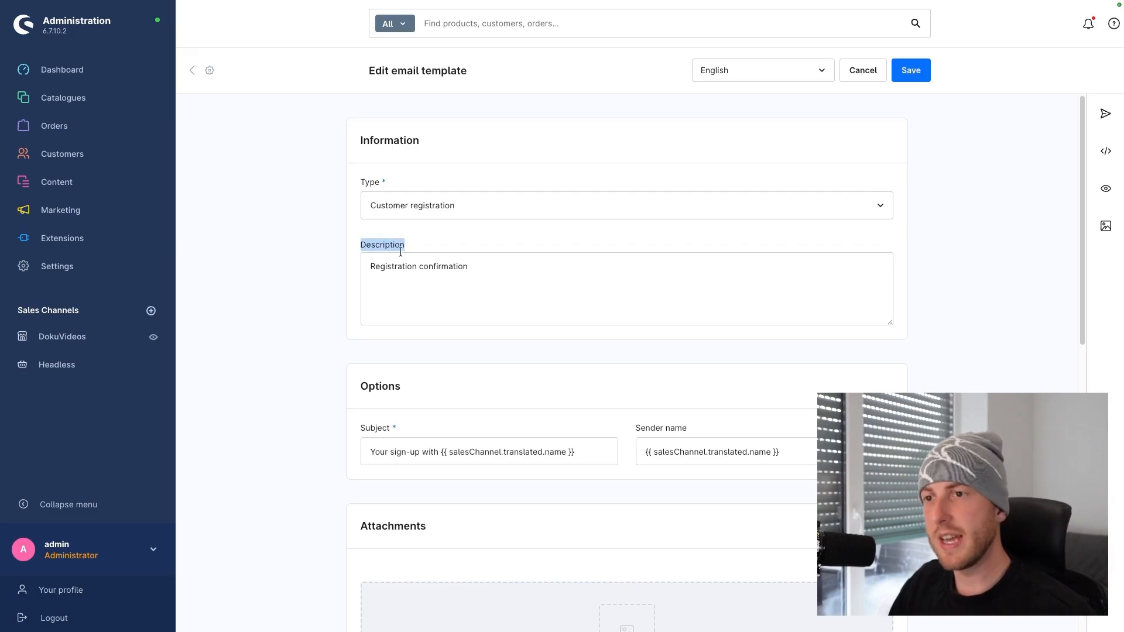
left_click(343, 252)
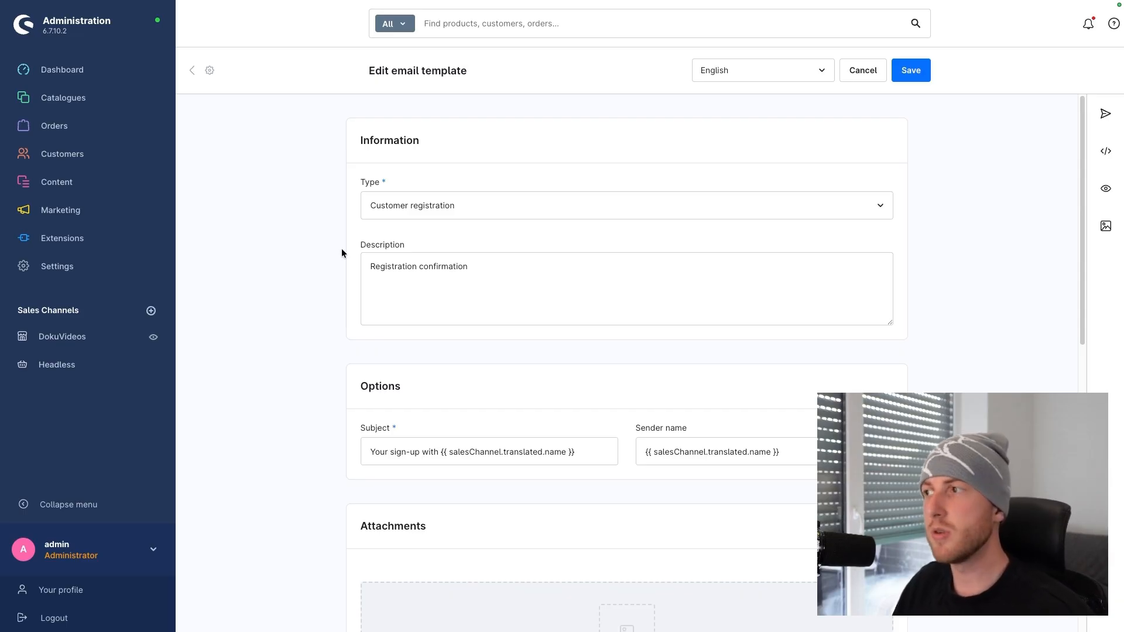
scroll(322, 298, "down", 3)
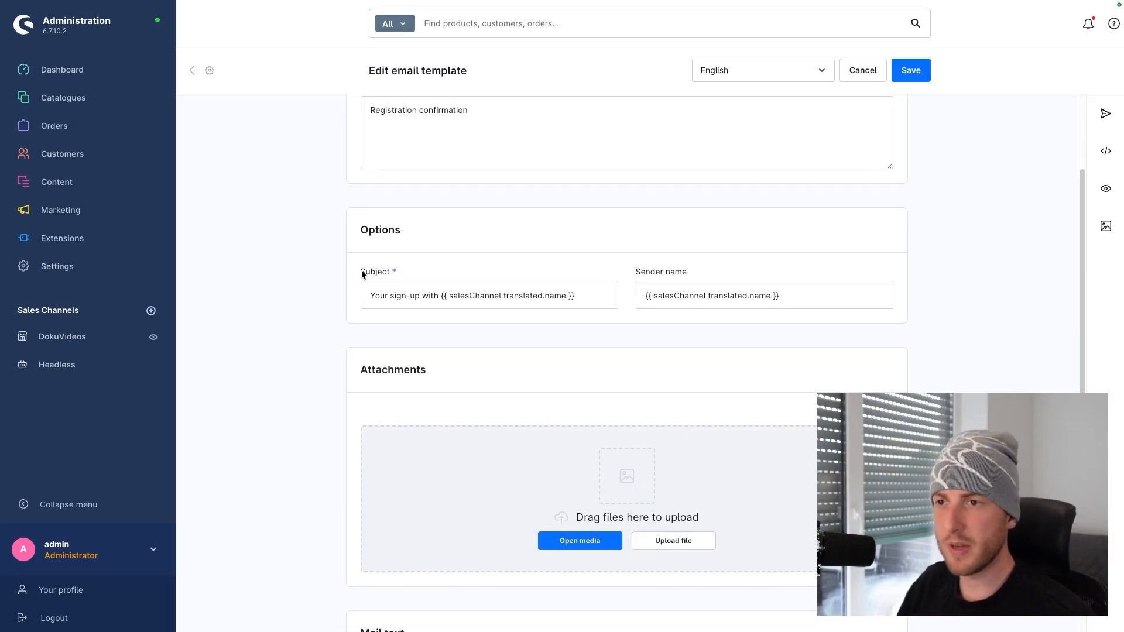
left_click_drag(686, 272, 648, 272)
left_click(617, 274)
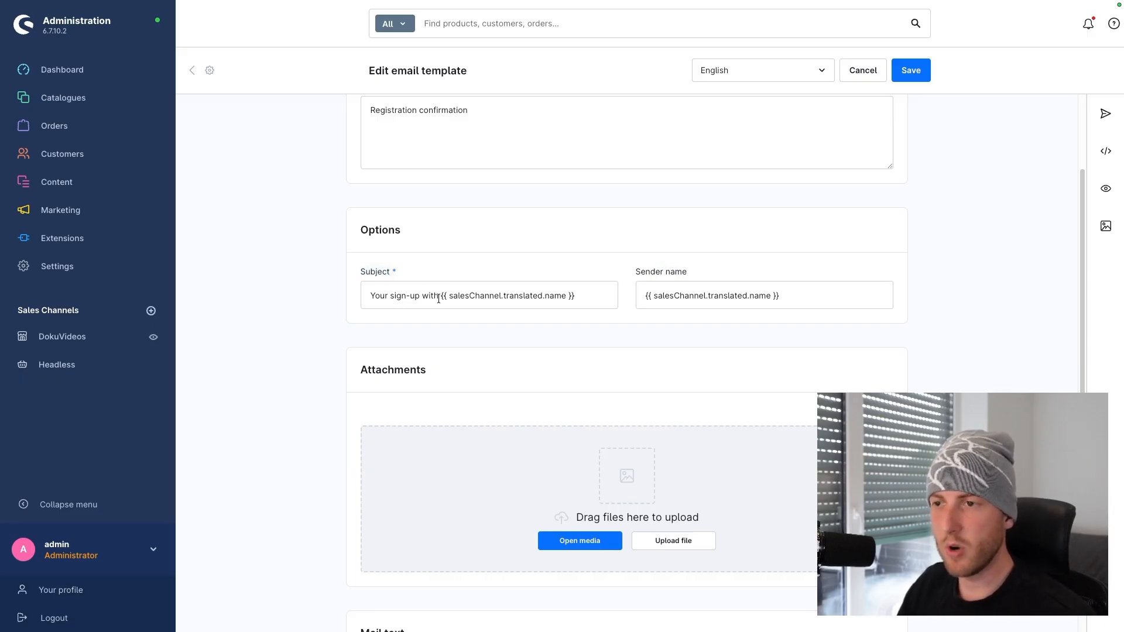
left_click_drag(438, 299, 588, 299)
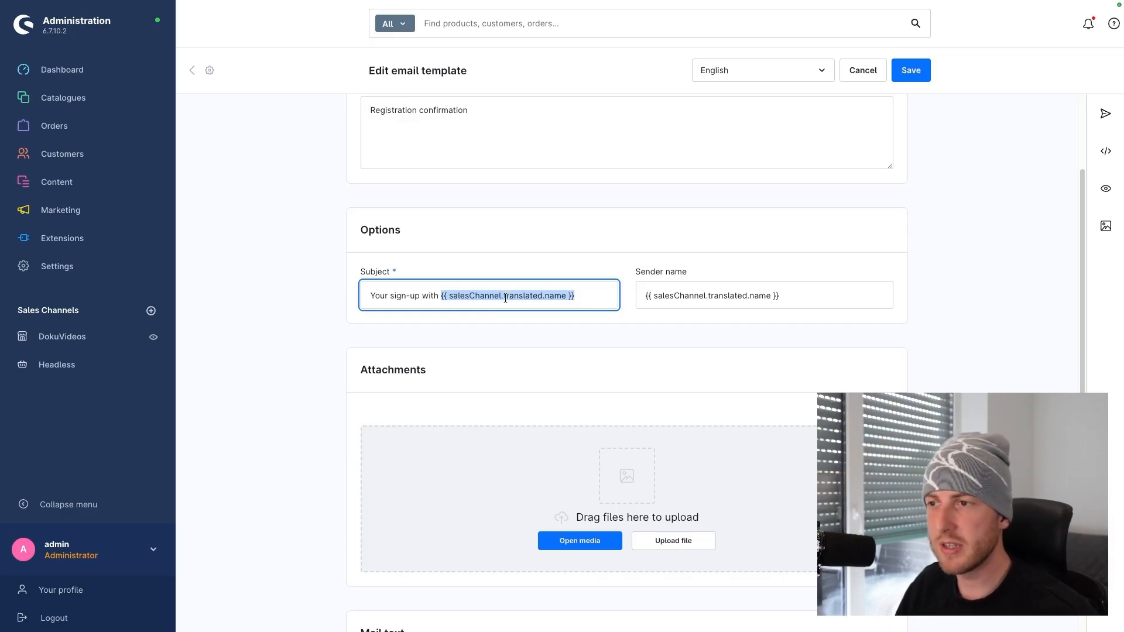
left_click_drag(438, 295, 587, 296)
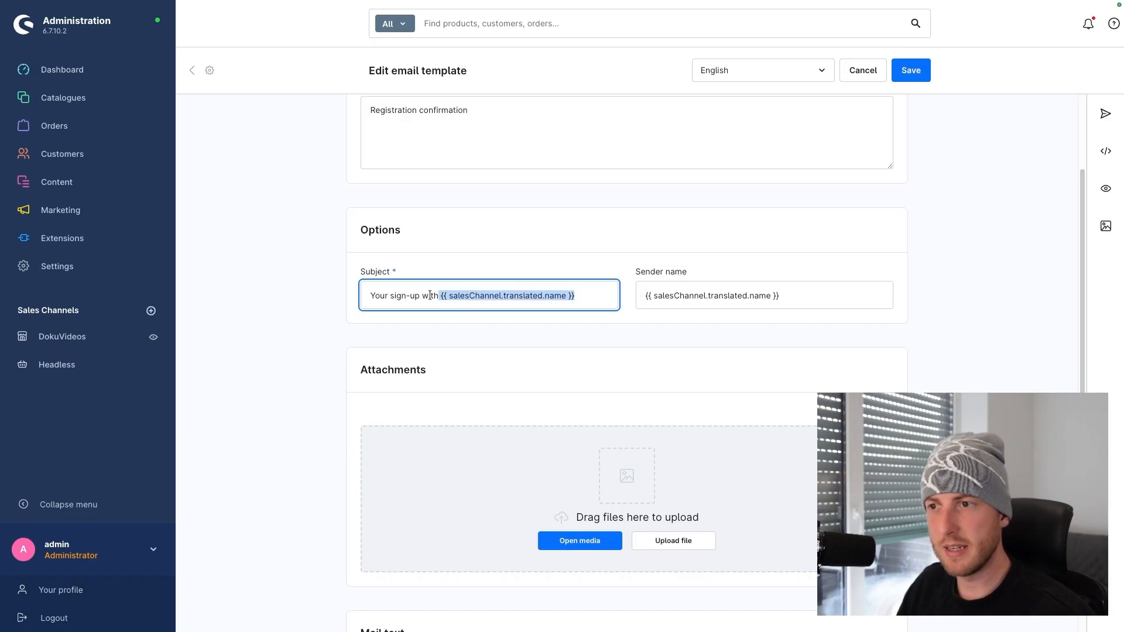
left_click_drag(373, 296, 440, 294)
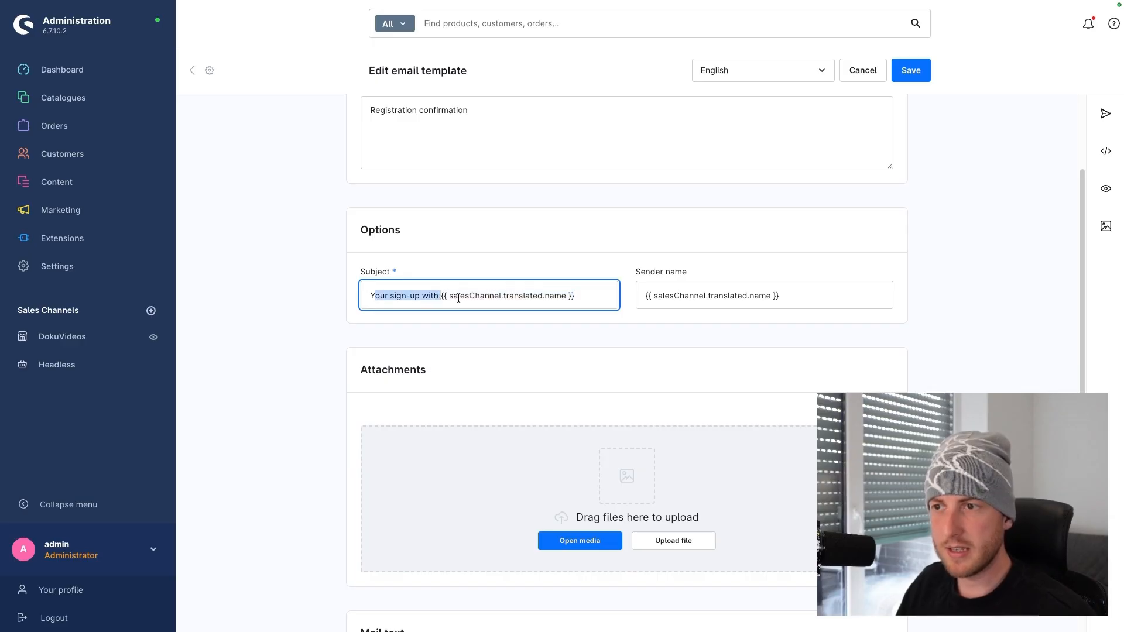
left_click_drag(370, 295, 441, 296)
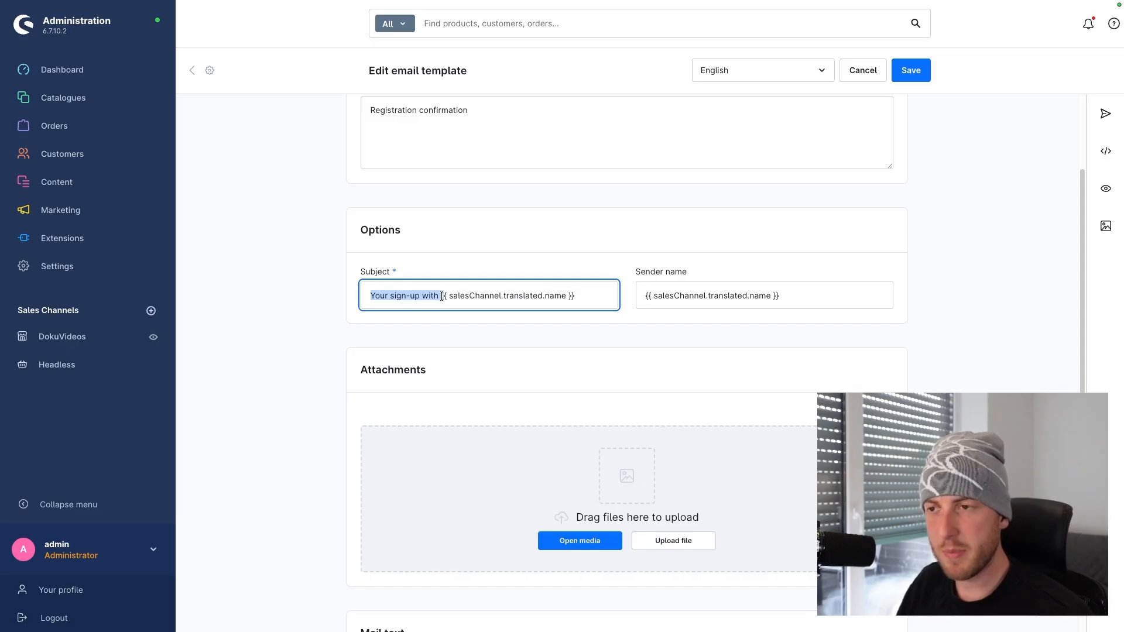
left_click_drag(579, 296, 439, 295)
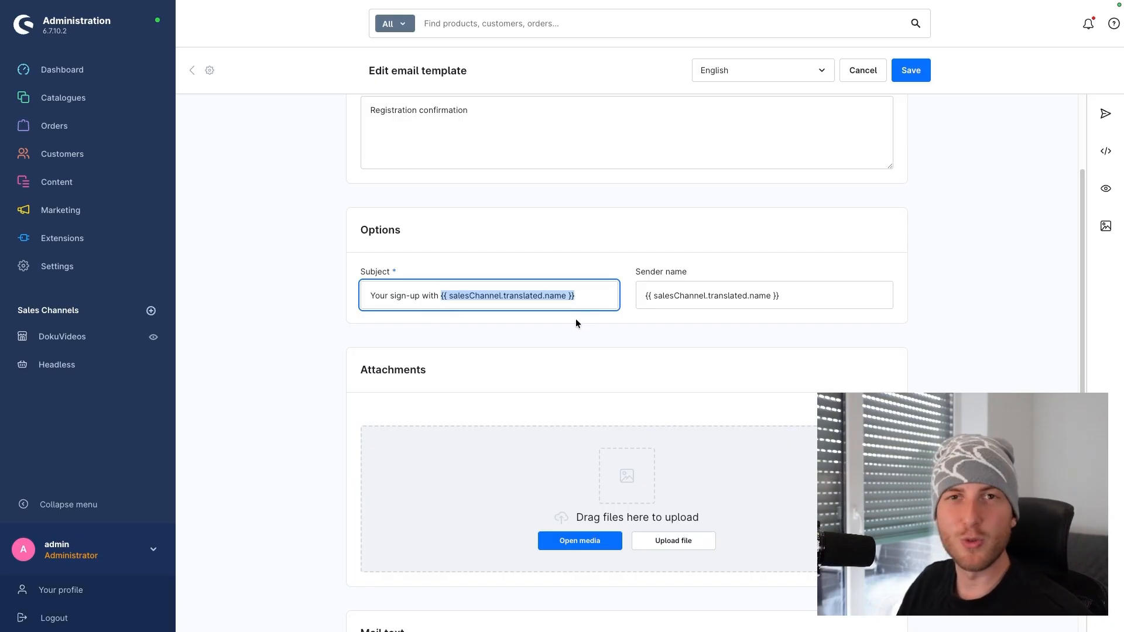
left_click_drag(639, 272, 686, 272)
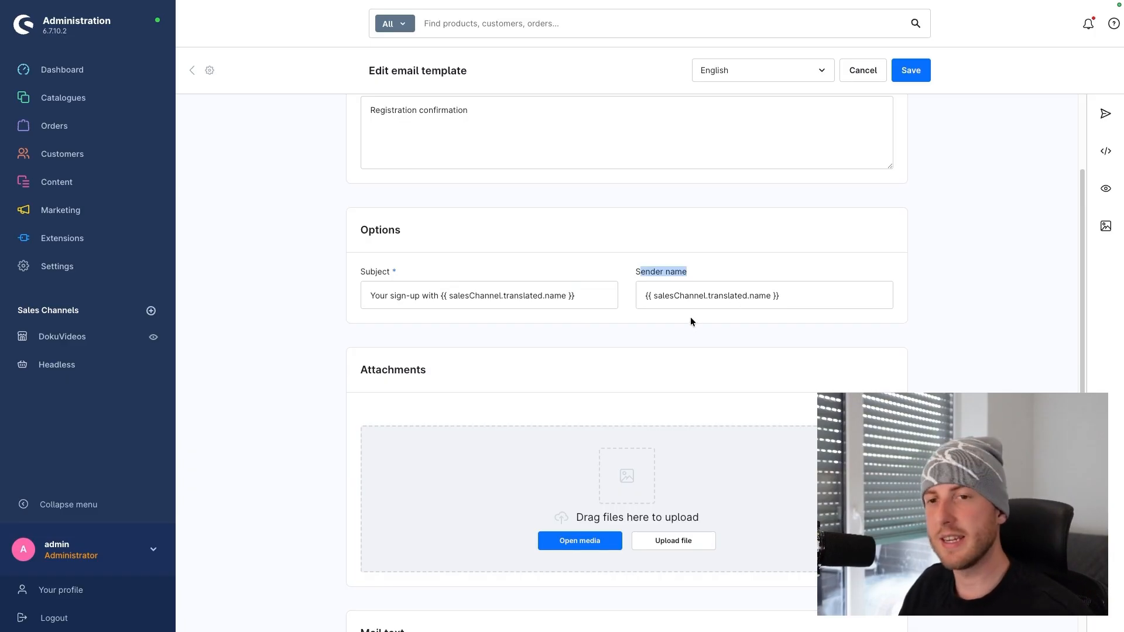
Scroll down to the Mail text section and highlight the plain text mail body
scroll(637, 316, "down", 1)
scroll(630, 319, "down", 1)
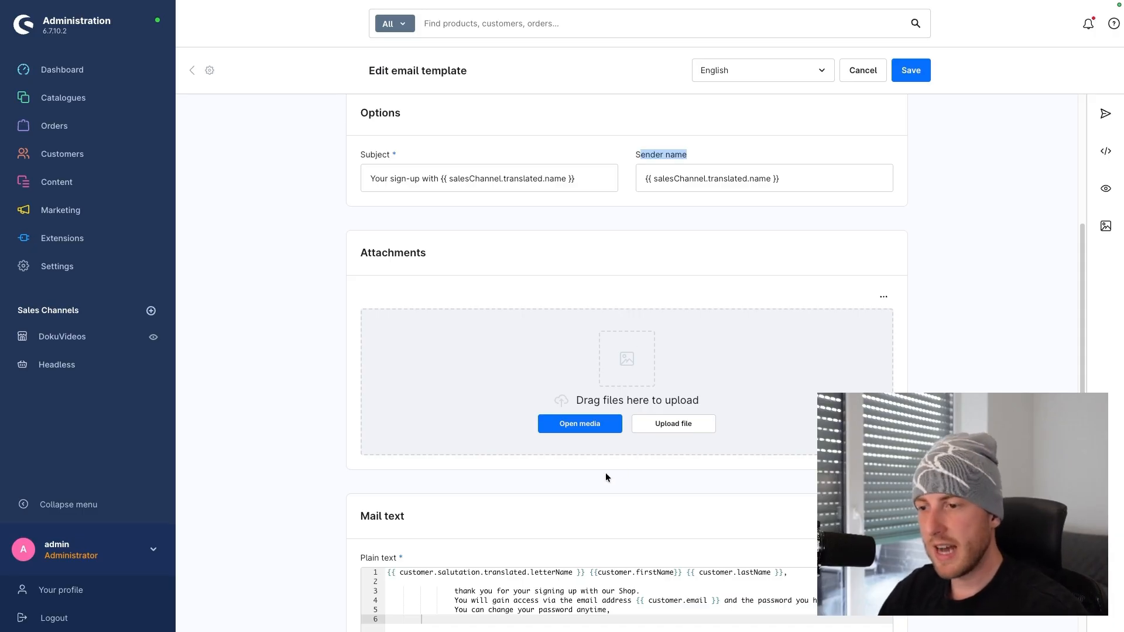
scroll(605, 473, "down", 2)
scroll(605, 473, "down", 5)
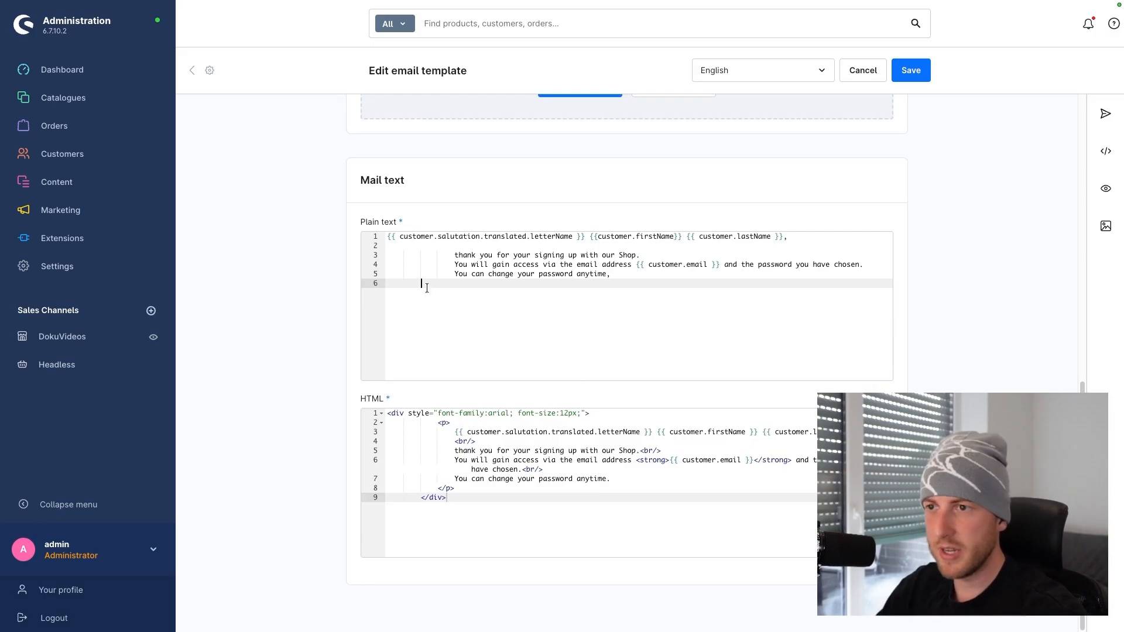
left_click_drag(426, 287, 388, 246)
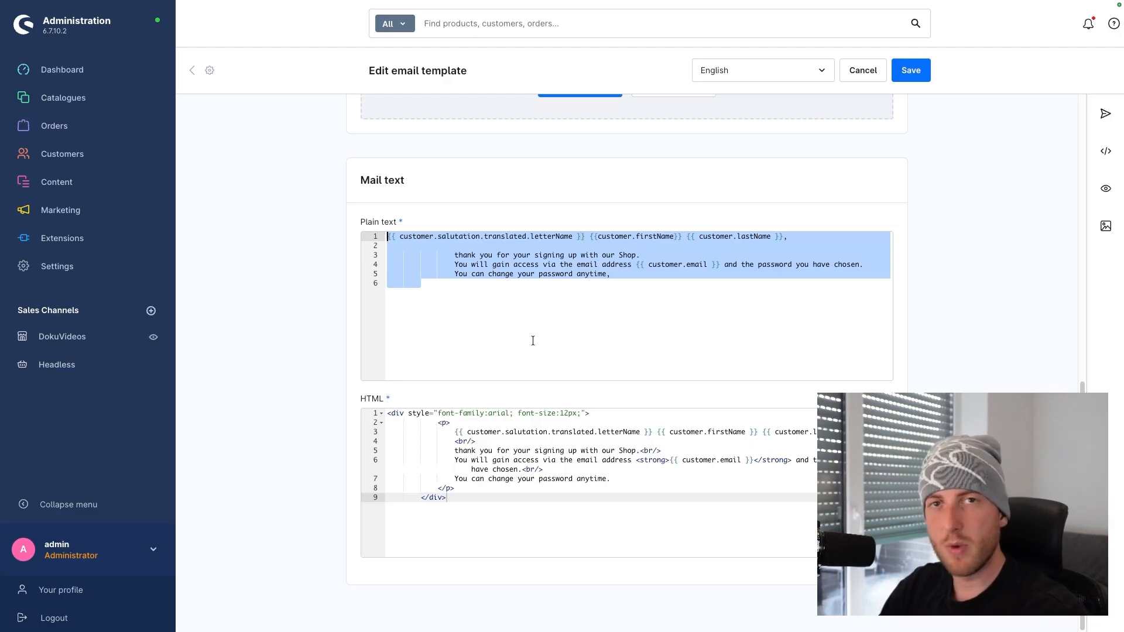
left_click_drag(460, 498, 367, 402)
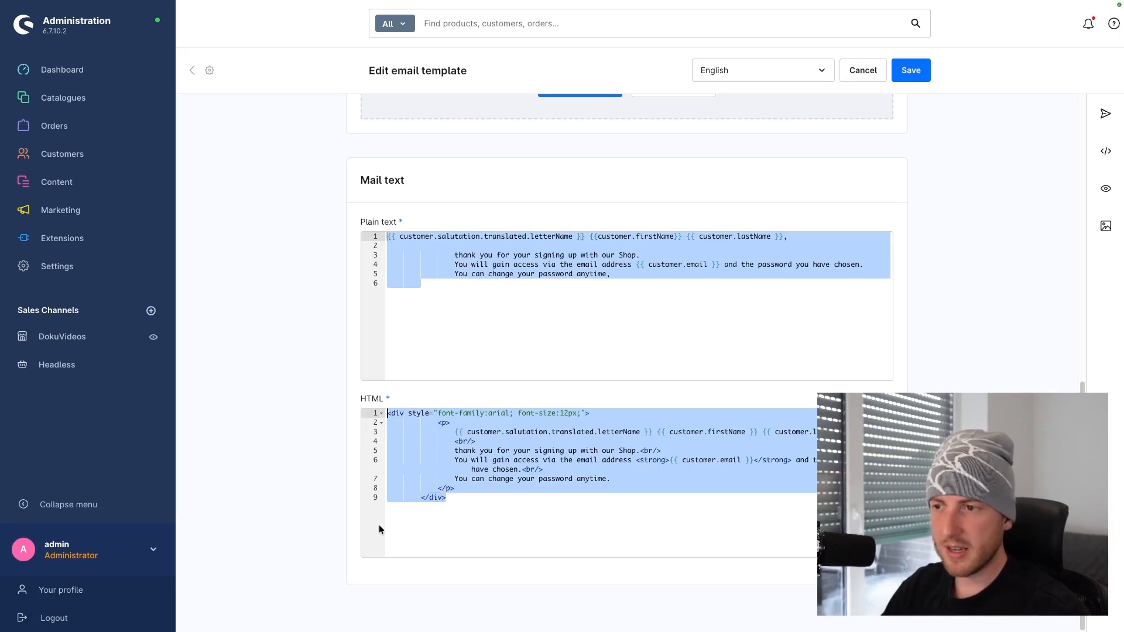
left_click_drag(590, 414, 303, 410)
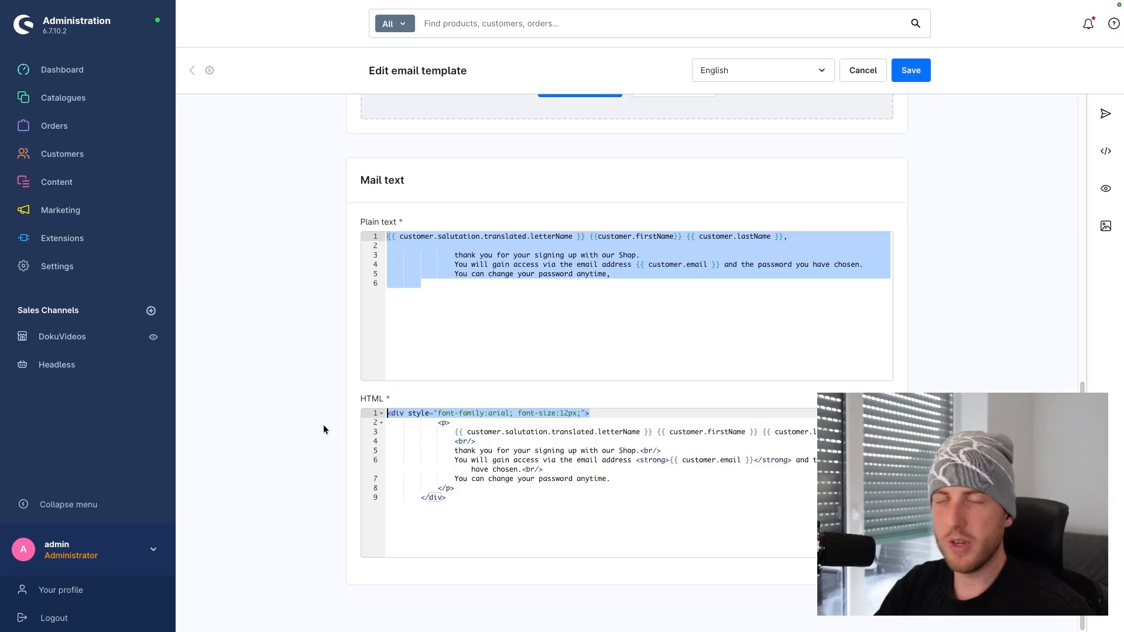
In the HTML body, change 'Shop.' to 'Shop,' in the thank-you line
double_click(504, 451)
left_click(638, 452)
key("BackSpace")
type(",")
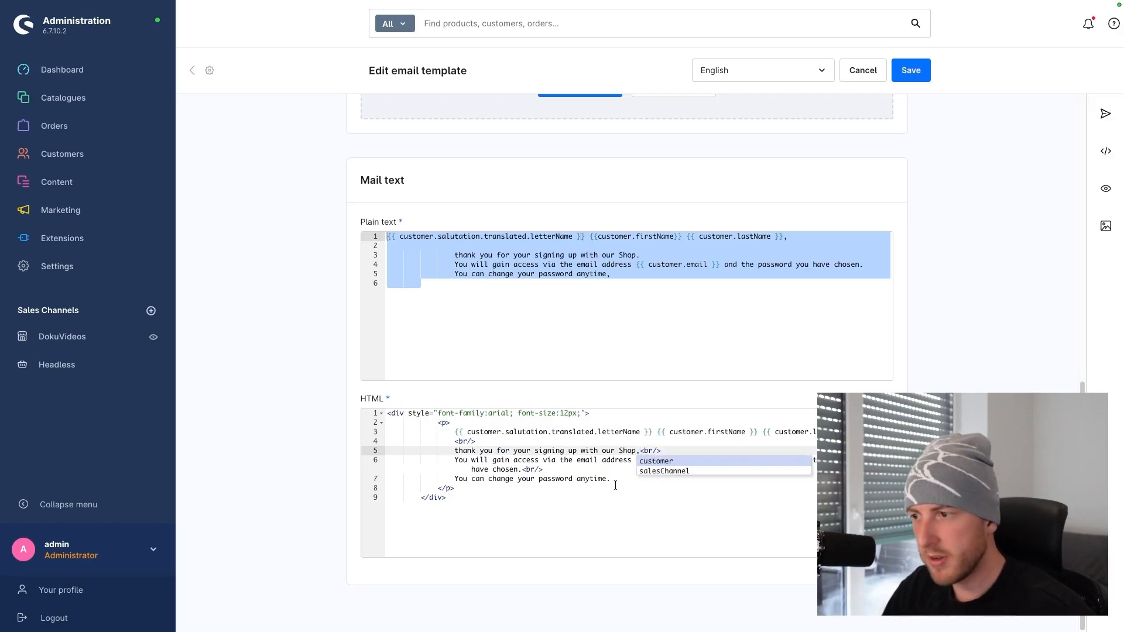
left_click(615, 485)
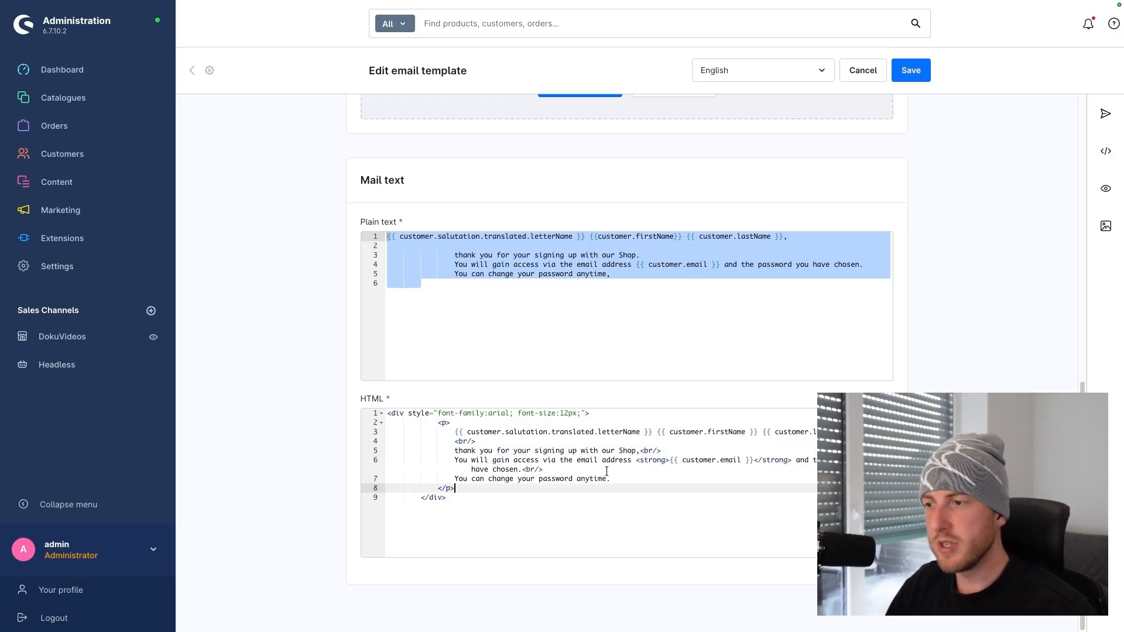
Highlight the line-4 line break tag and the opening div tag in the HTML body
left_click(488, 444)
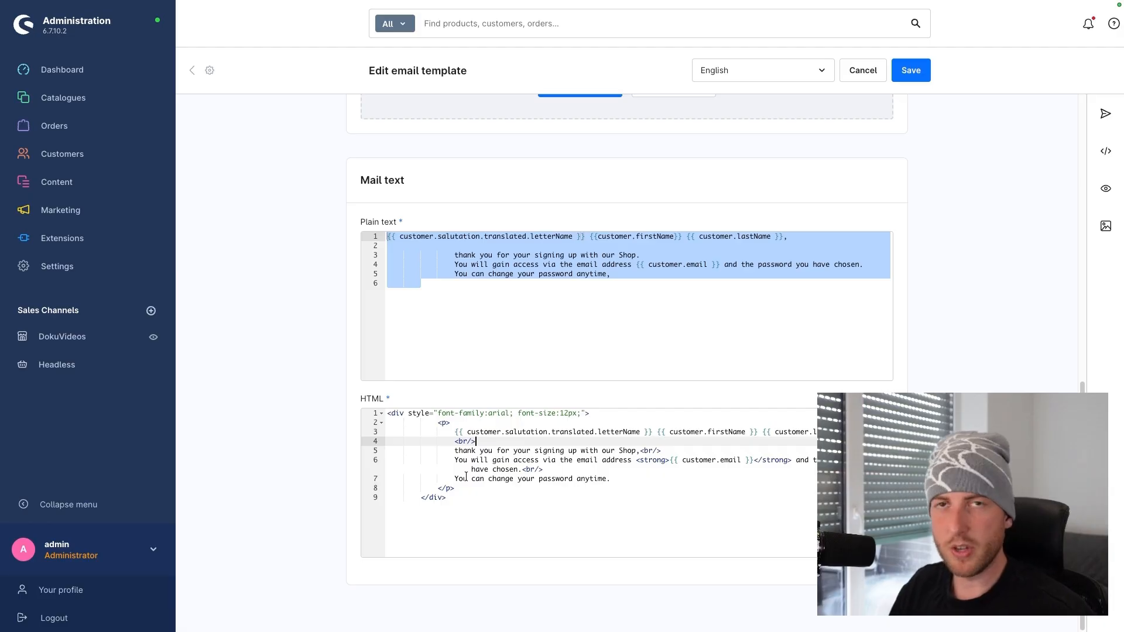
left_click_drag(476, 441, 437, 424)
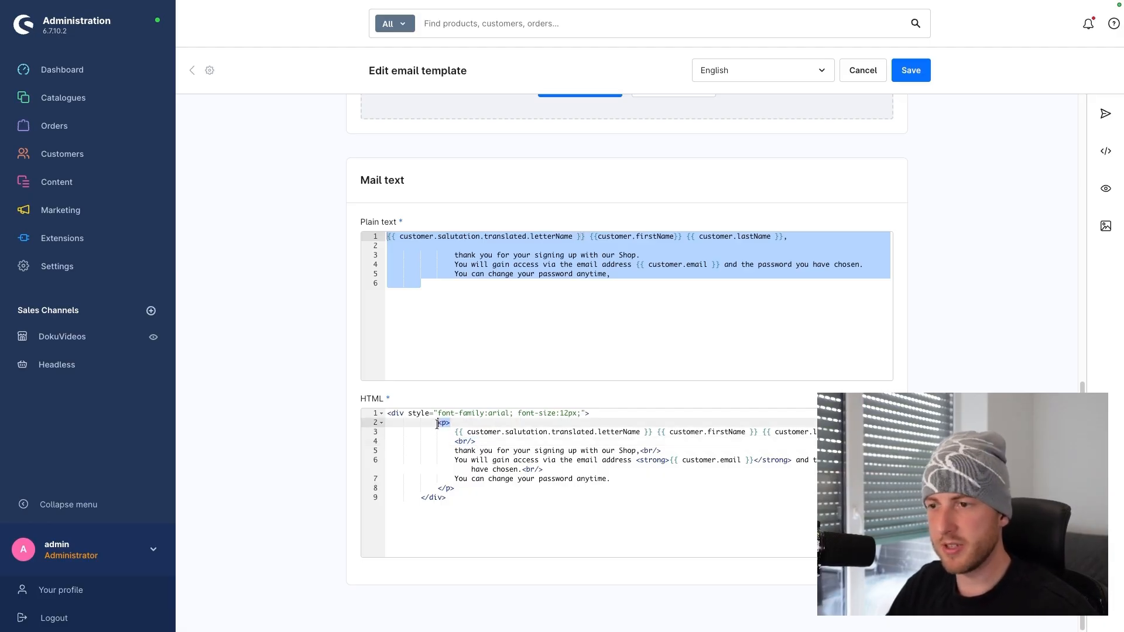
left_click_drag(589, 413, 331, 420)
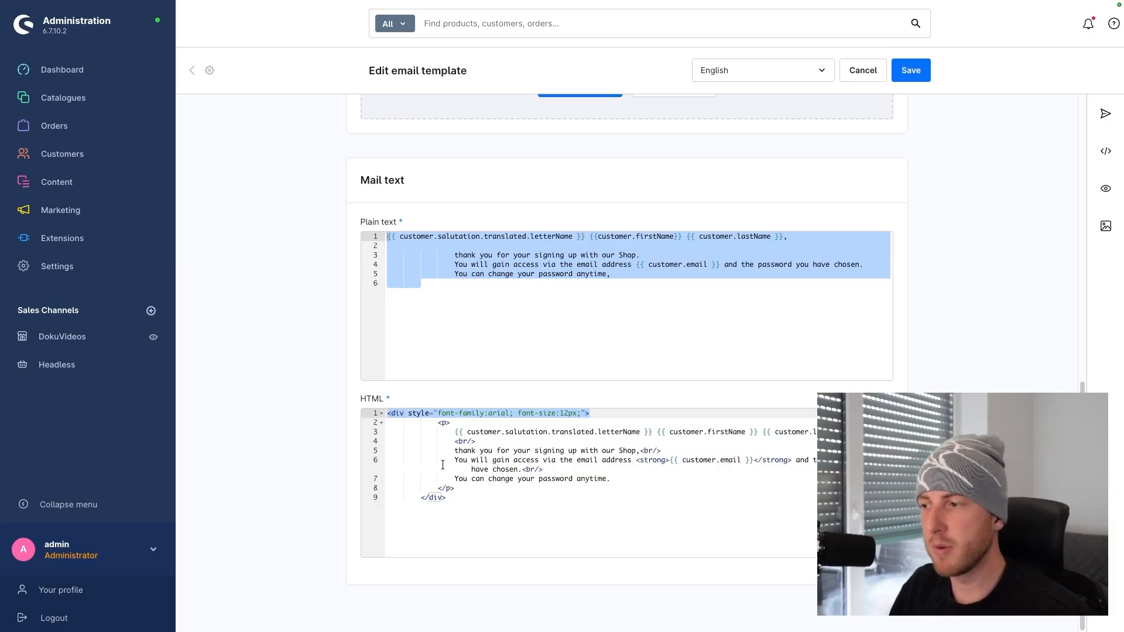
left_click(469, 367)
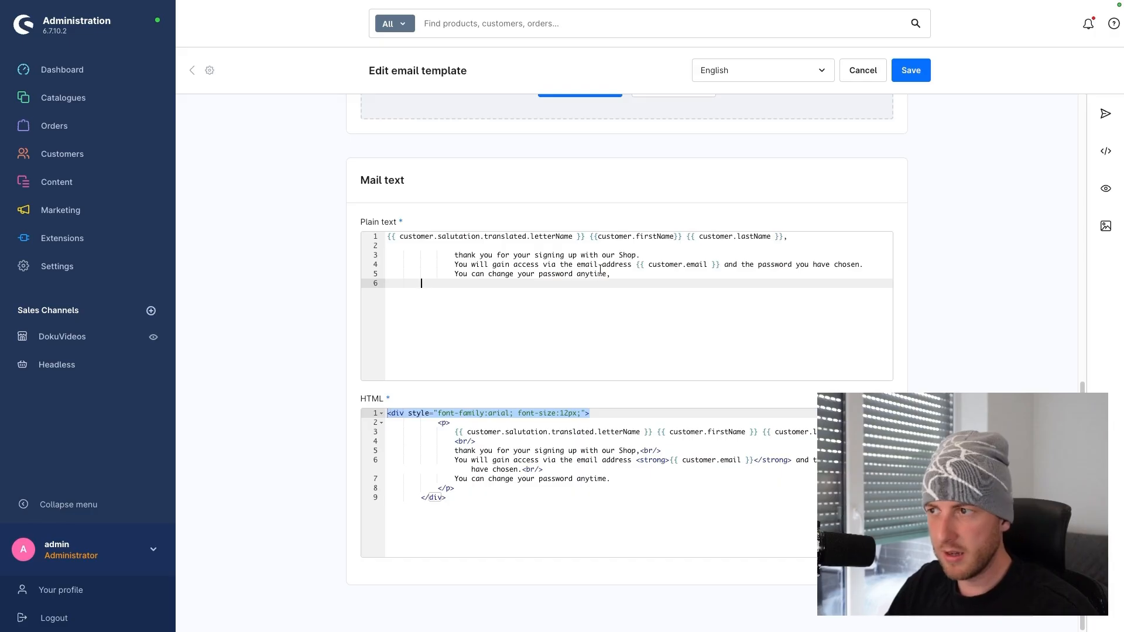
left_click_drag(611, 273, 560, 264)
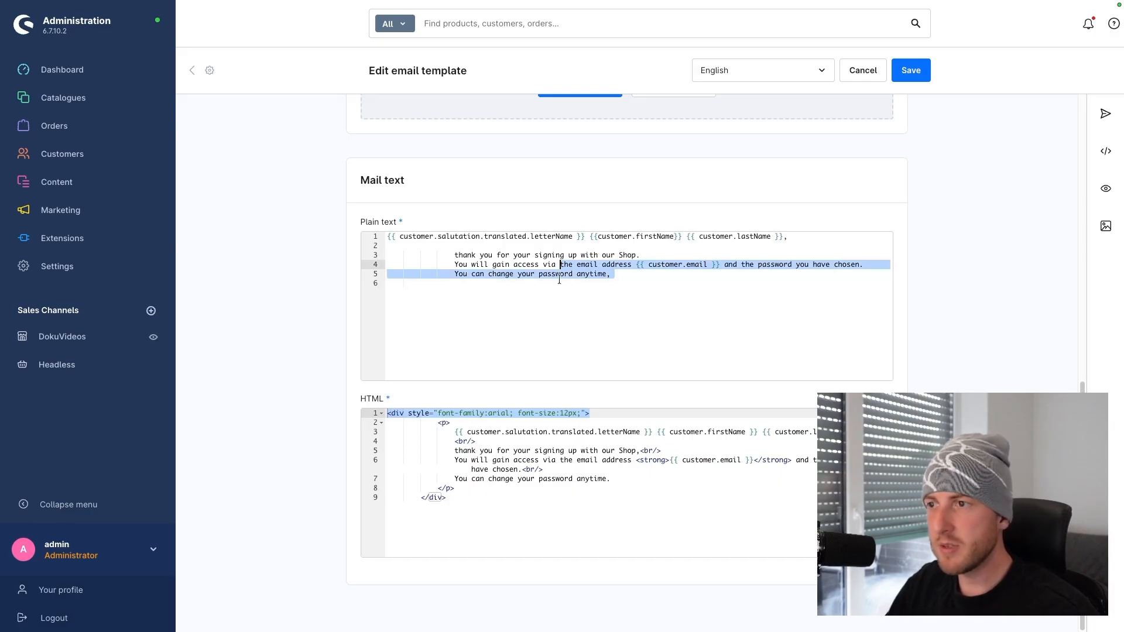
left_click(601, 292)
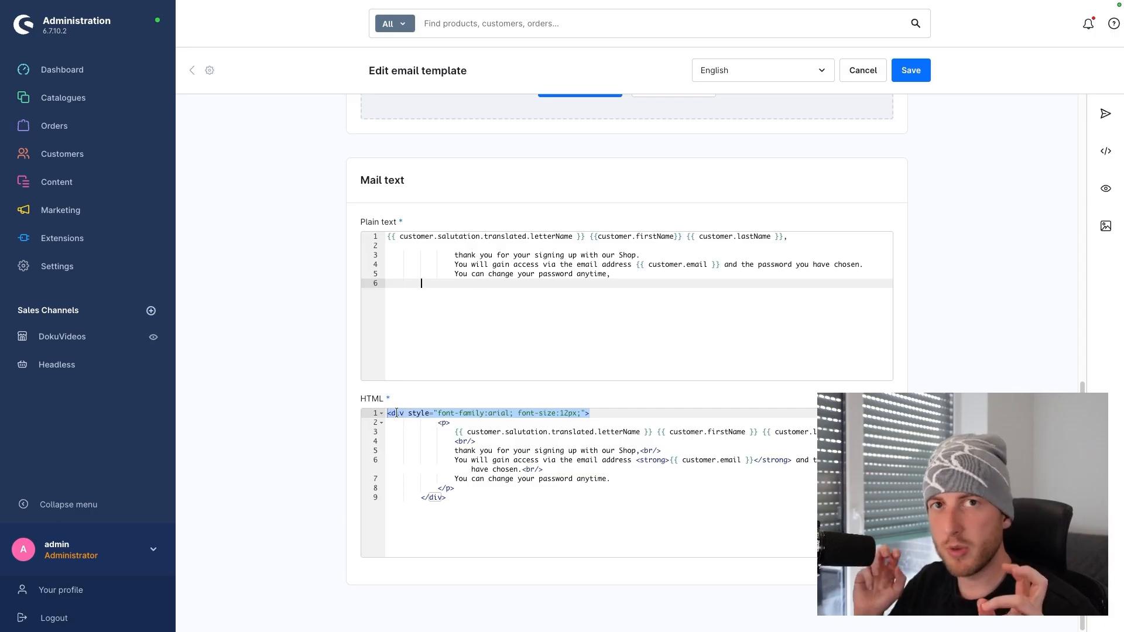
left_click(610, 275)
left_click_drag(610, 275, 490, 254)
left_click(522, 282)
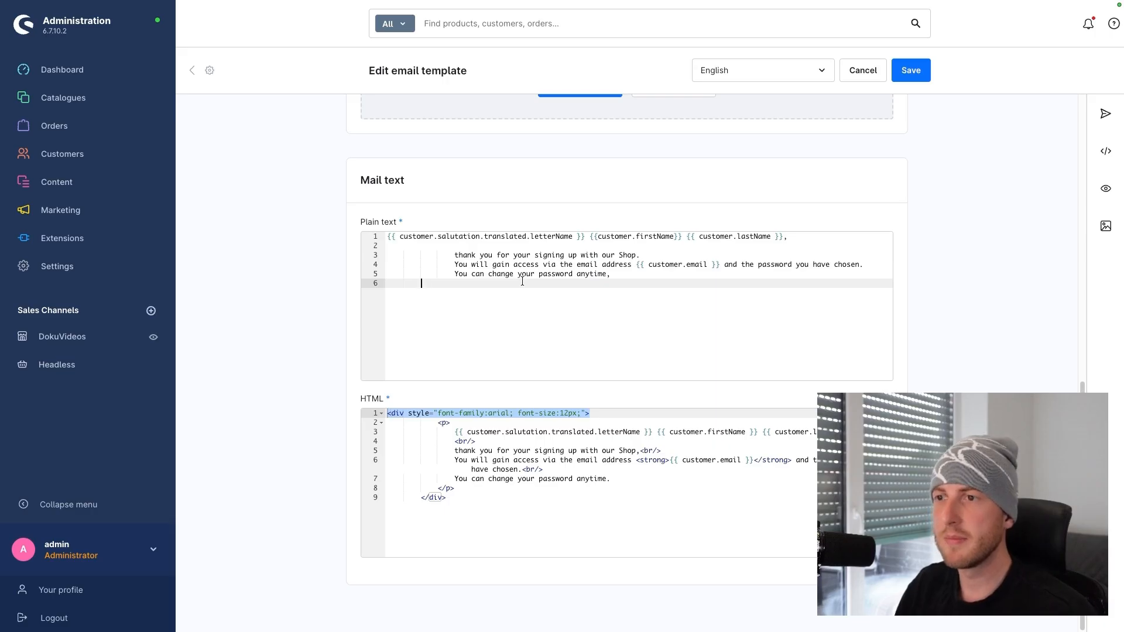
left_click_drag(572, 265, 522, 266)
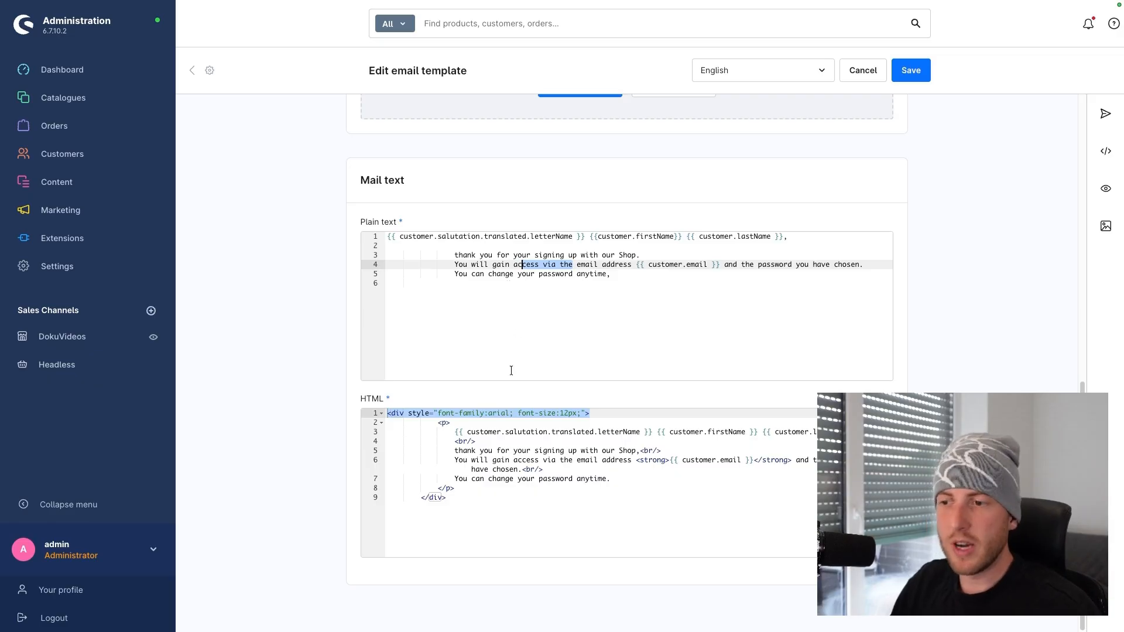
left_click(621, 277)
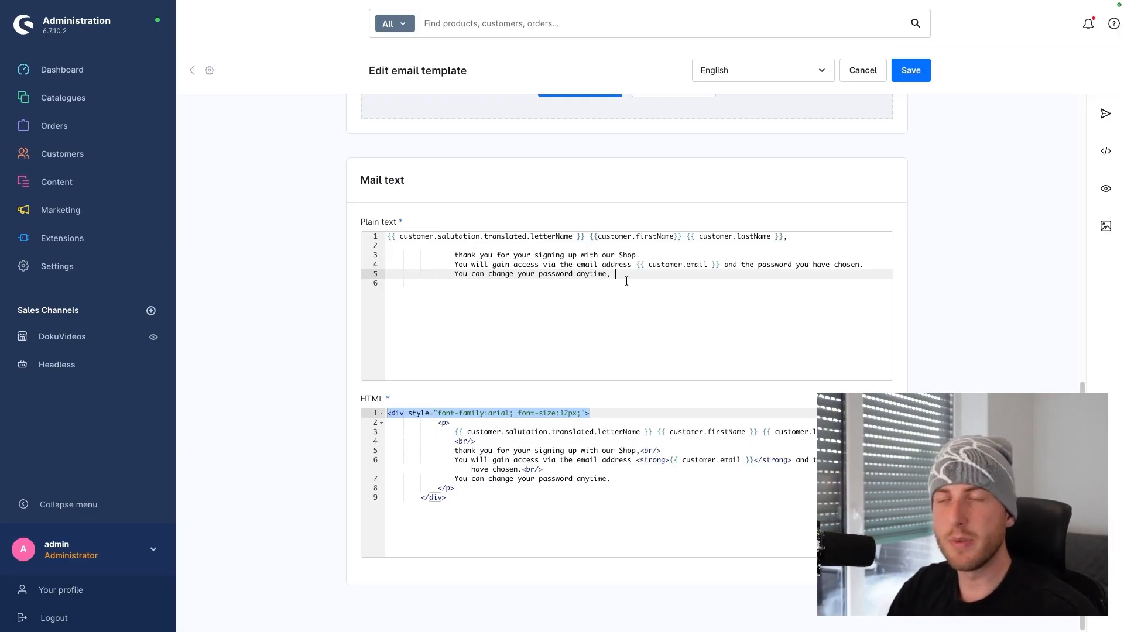
left_click(594, 235)
double_click(590, 236)
left_click(600, 245)
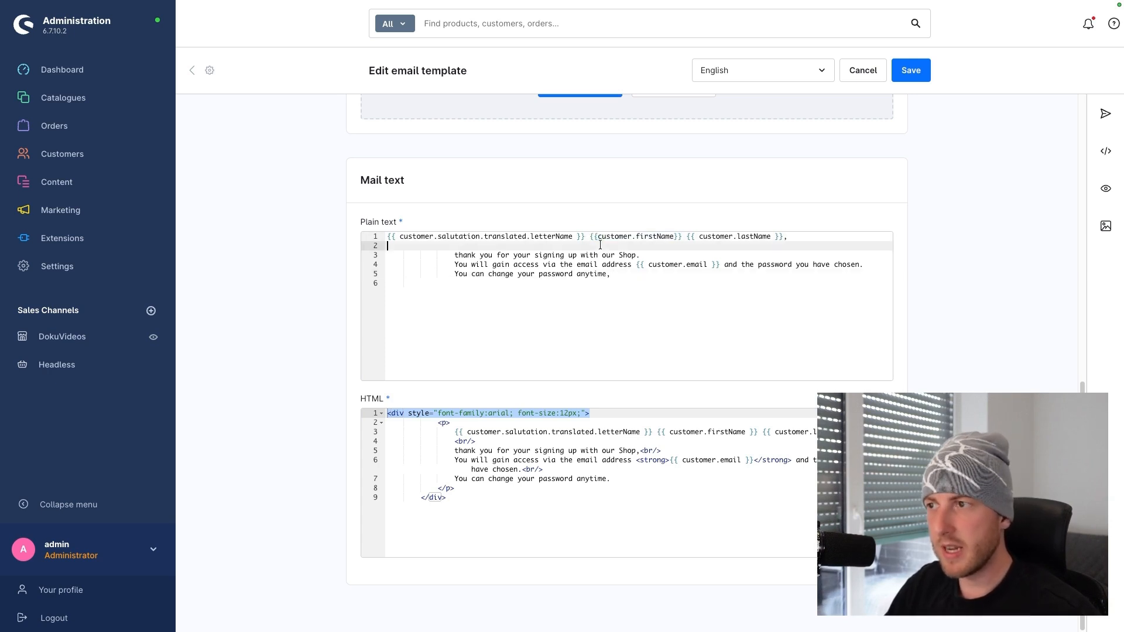
left_click(647, 265)
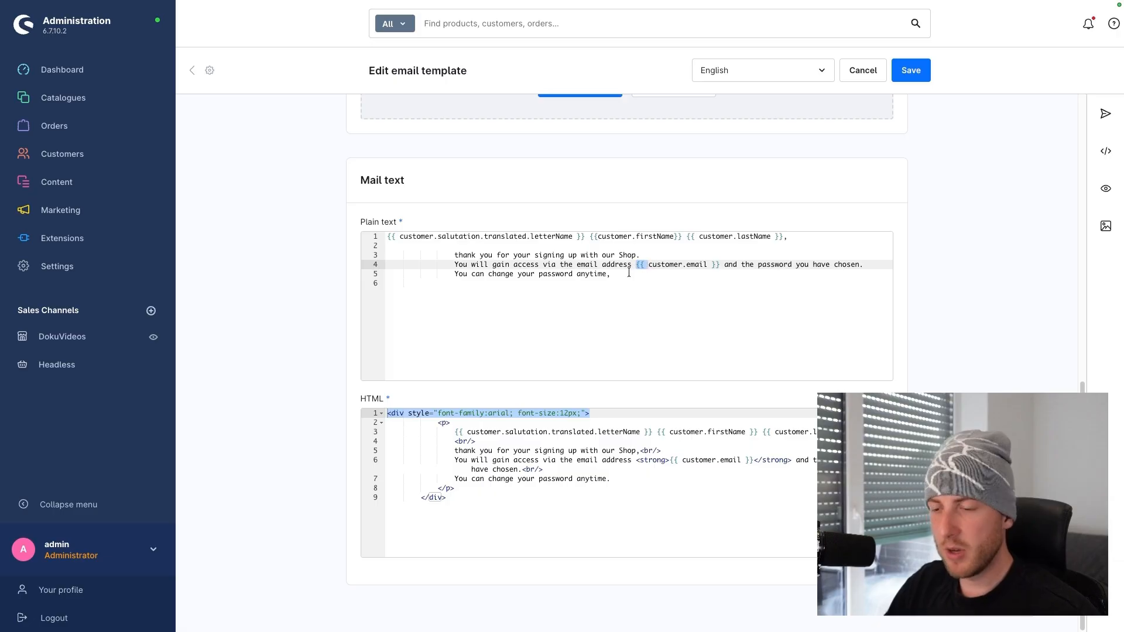
left_click(608, 284)
type("{{ ")
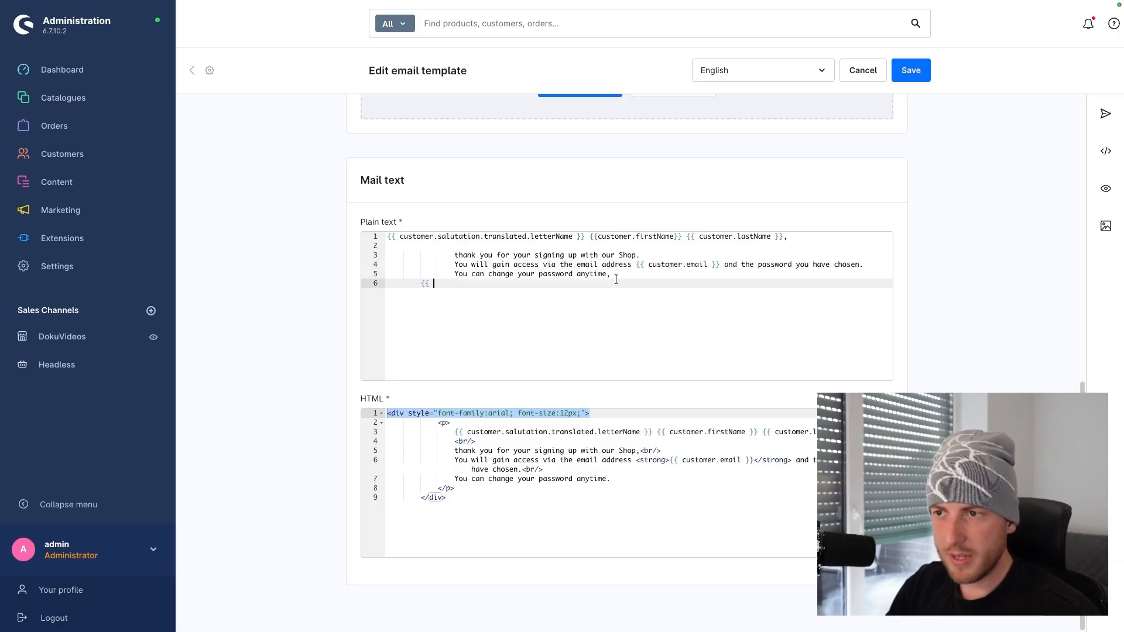
type("custo")
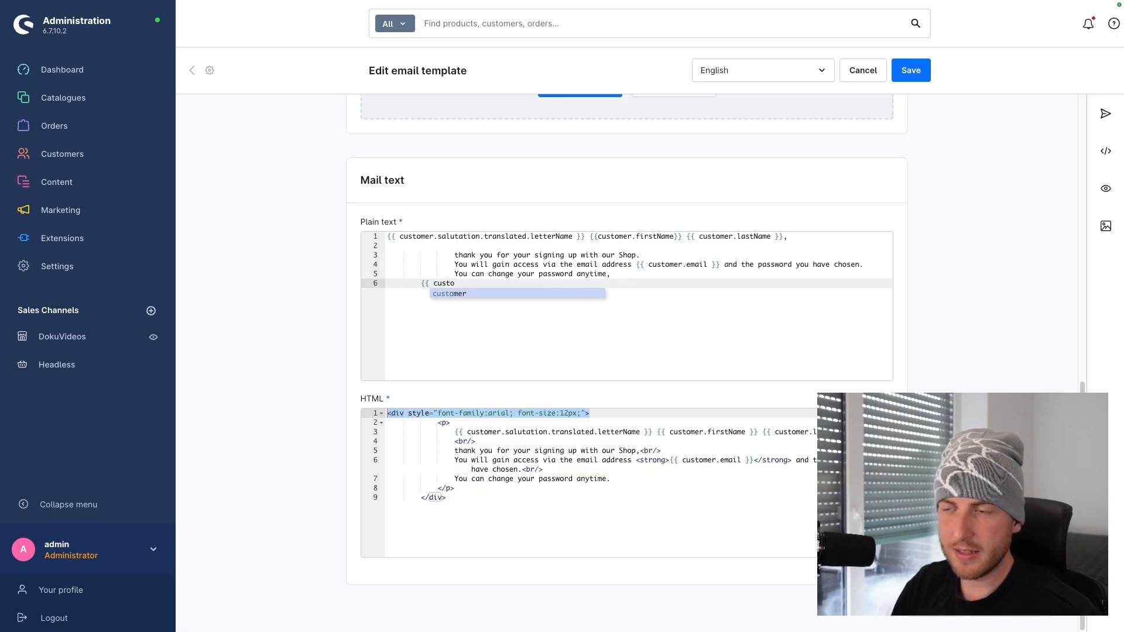
key("Return")
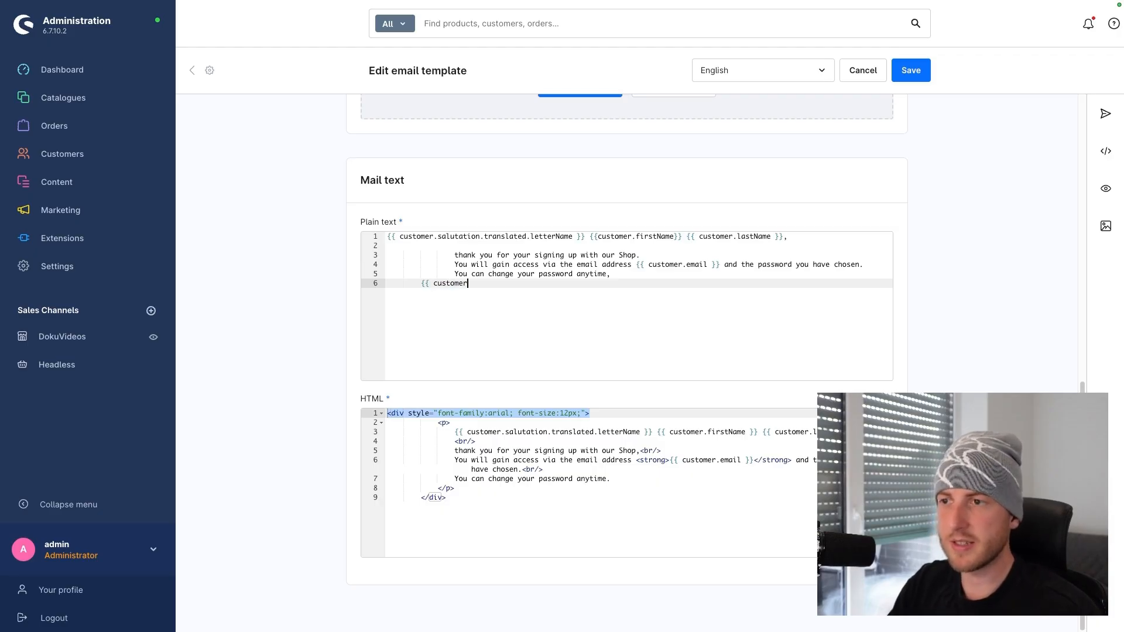
type(".")
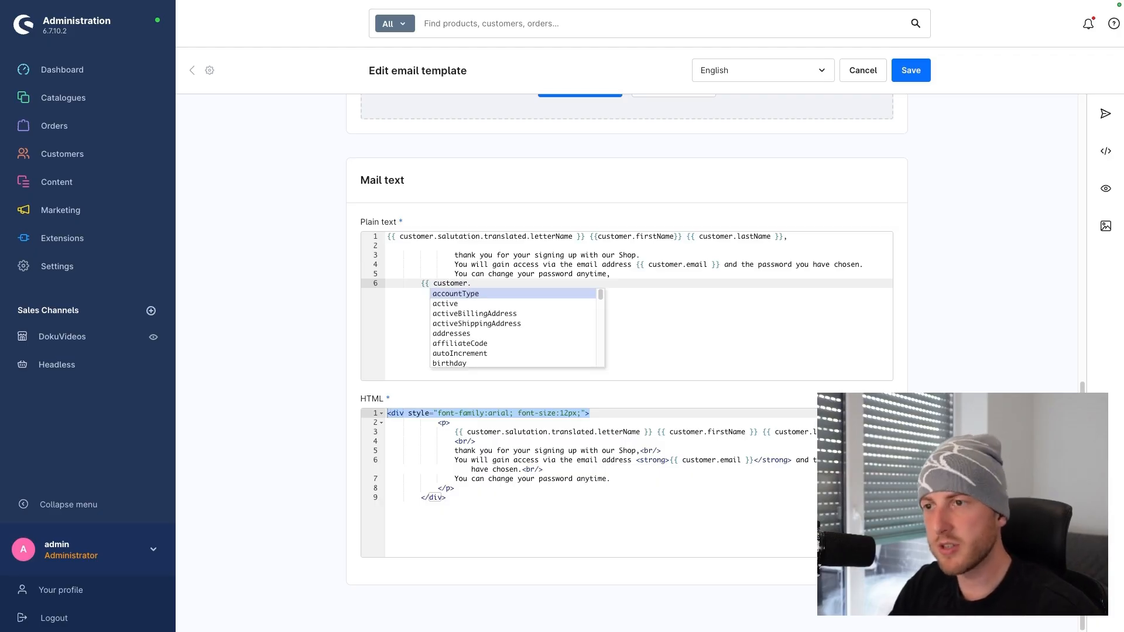
key("Down")
key("Down")
key("Down")
key("Down")
key("Down")
key("Down")
key("Down")
key("Down")
key("Down")
key("Down")
key("Down")
key("Down")
key("Down")
key("Down")
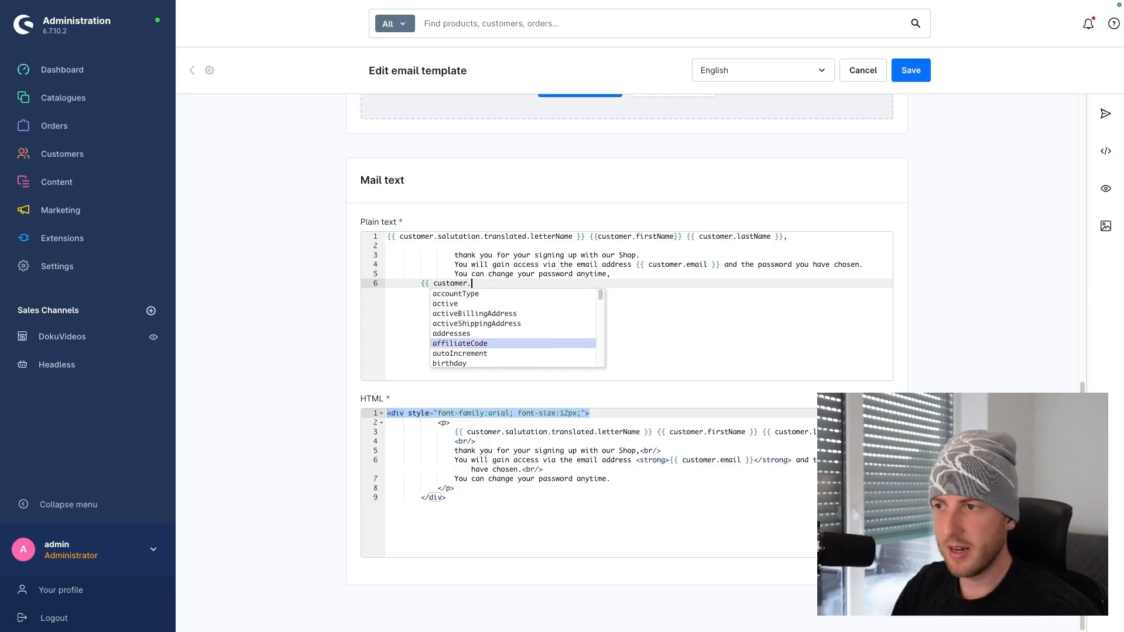
key("Up")
key("Up")
key("Up")
key("Up")
key("Up")
key("Up")
key("Up")
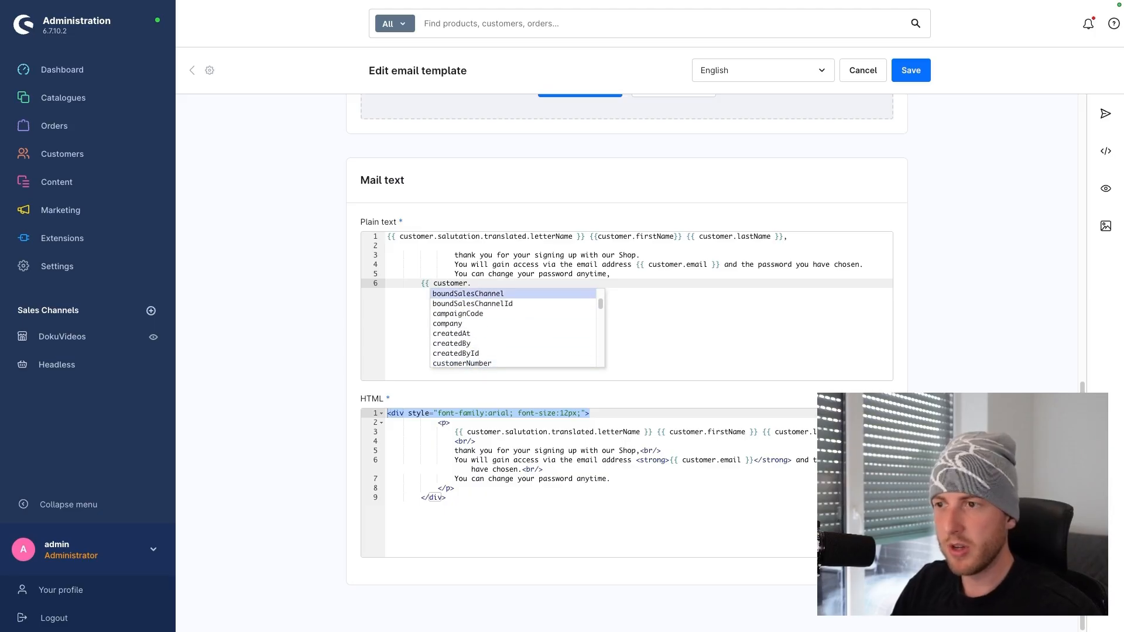
key("Return")
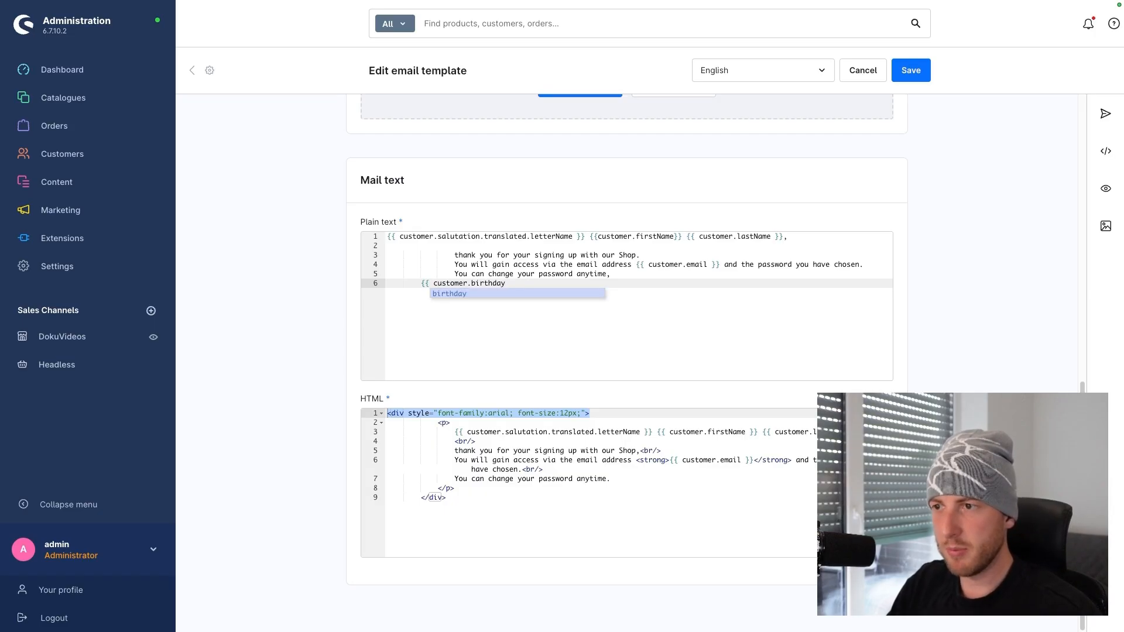
left_click(711, 265)
left_click(567, 296)
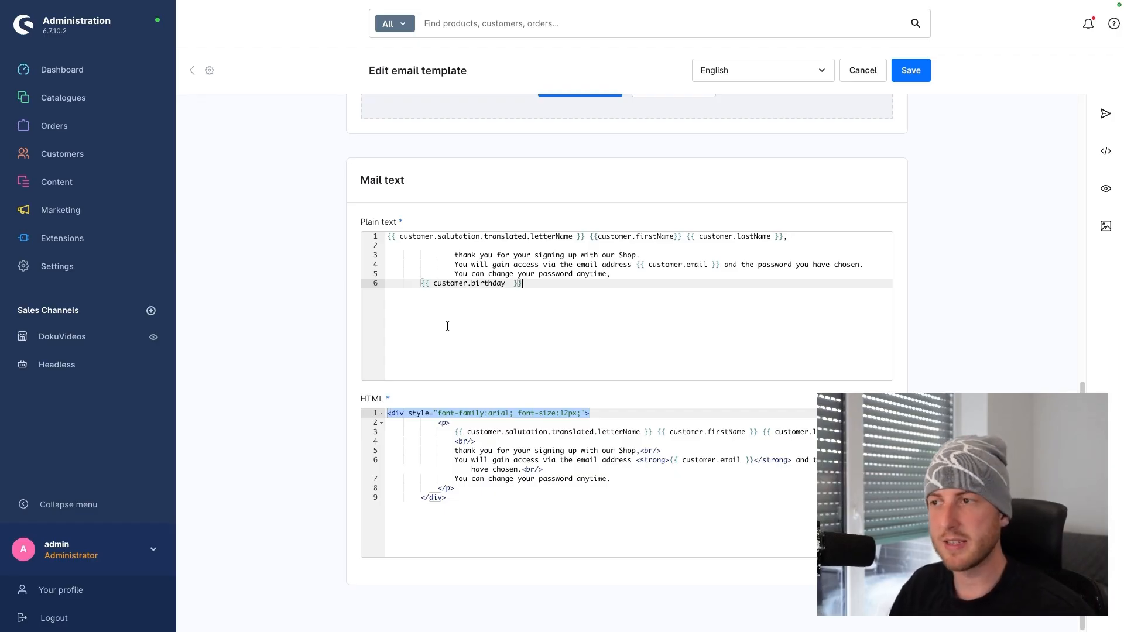
left_click_drag(522, 284, 417, 284)
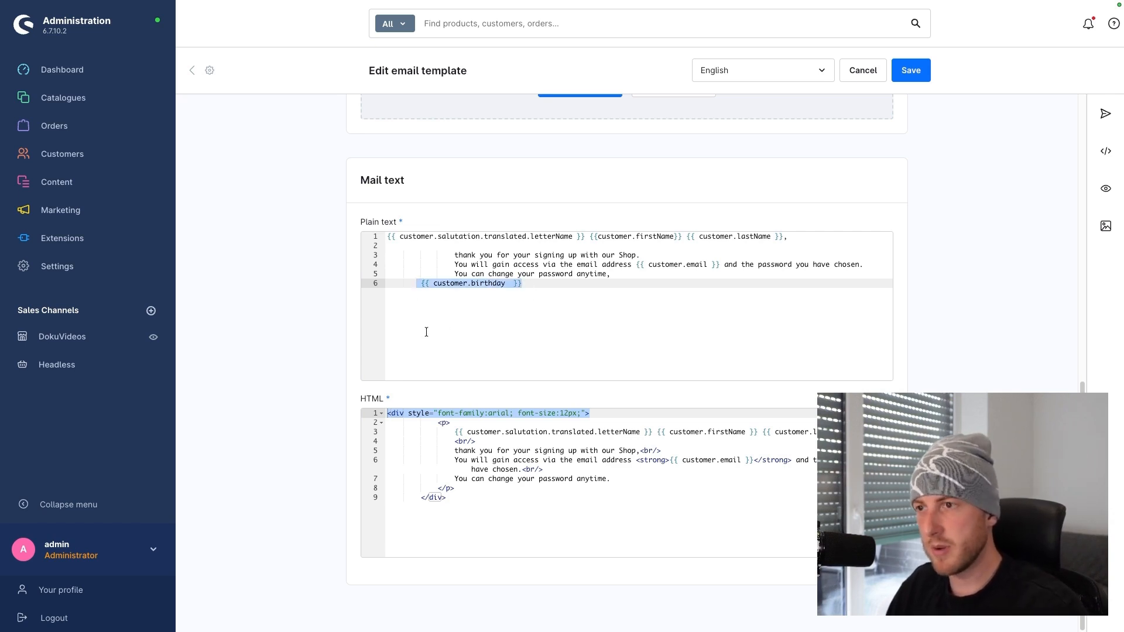
key("BackSpace")
key("BackSpace")
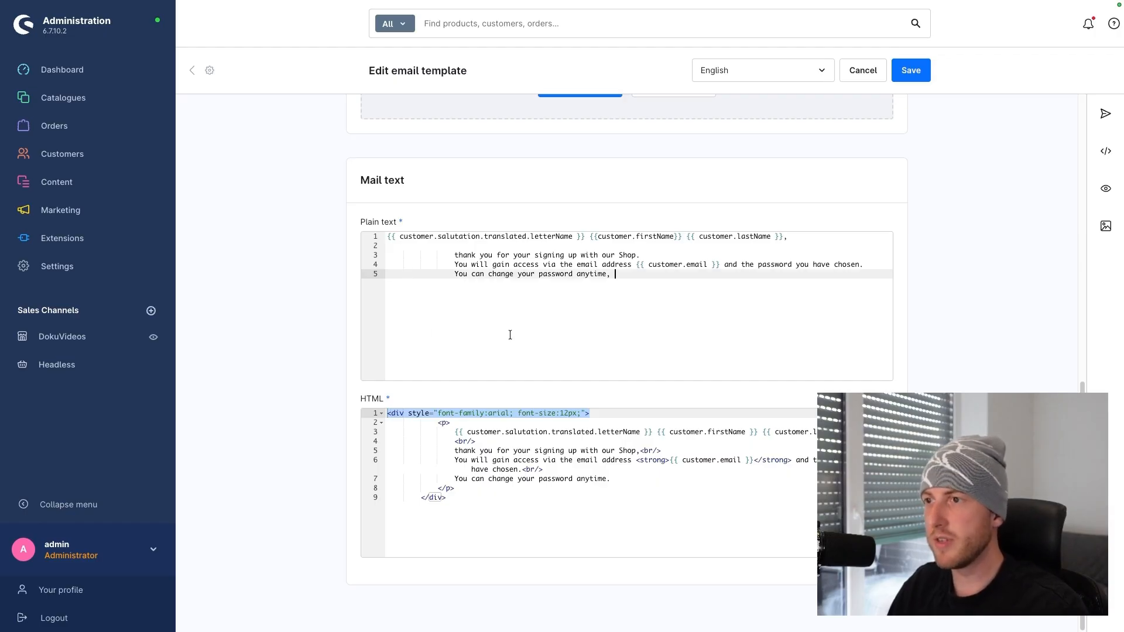
Return to the top of the Customer registration template and save it
scroll(510, 335, "up", 10)
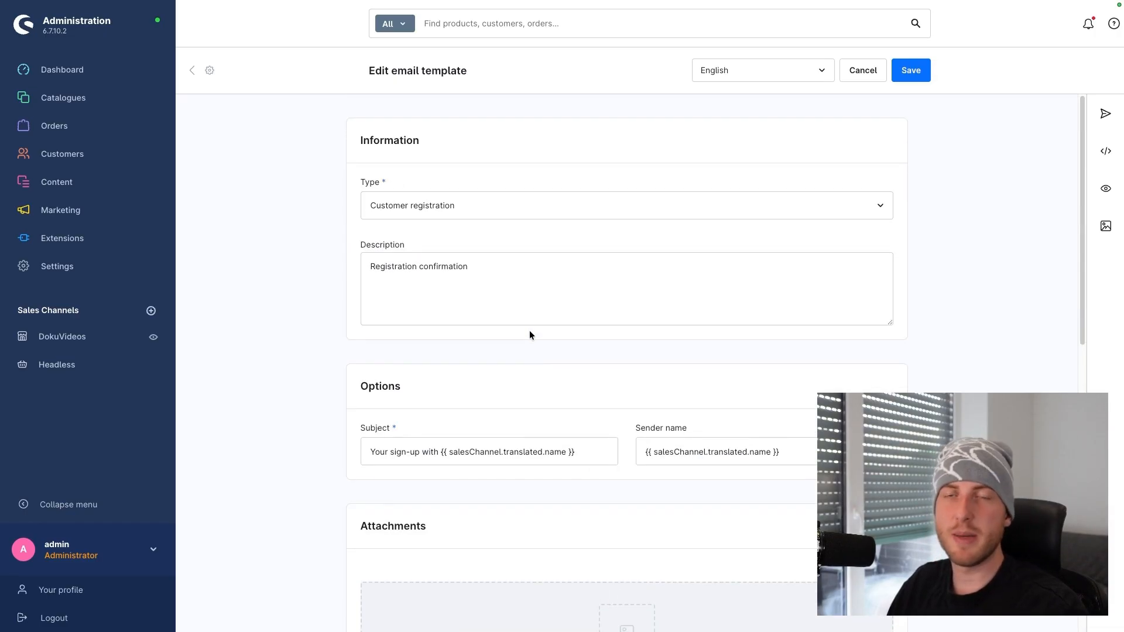
left_click(912, 71)
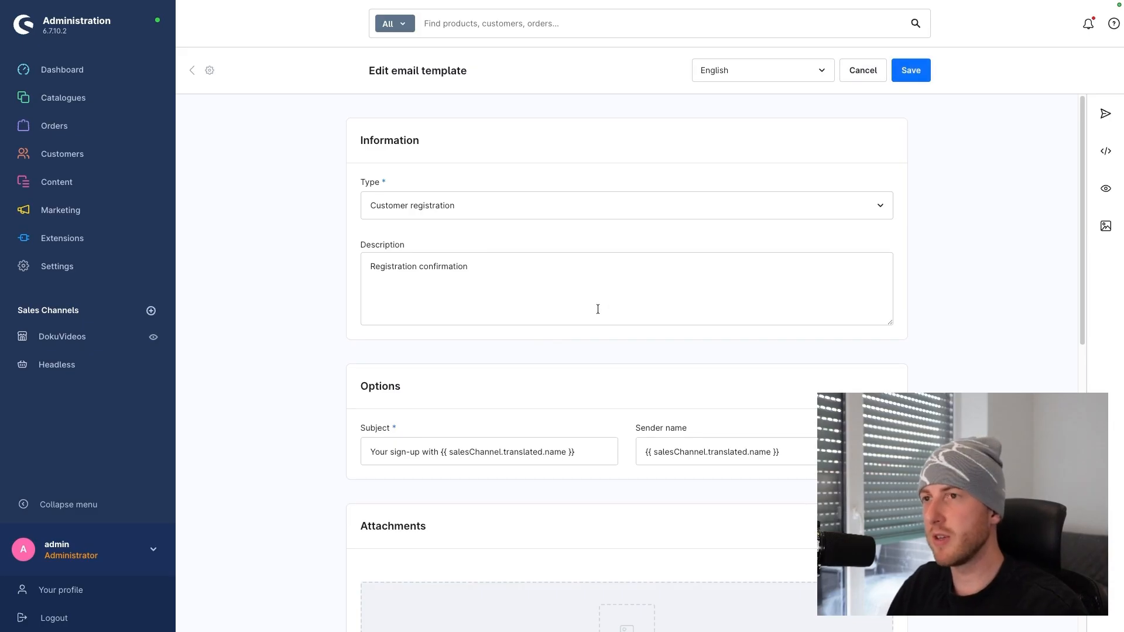